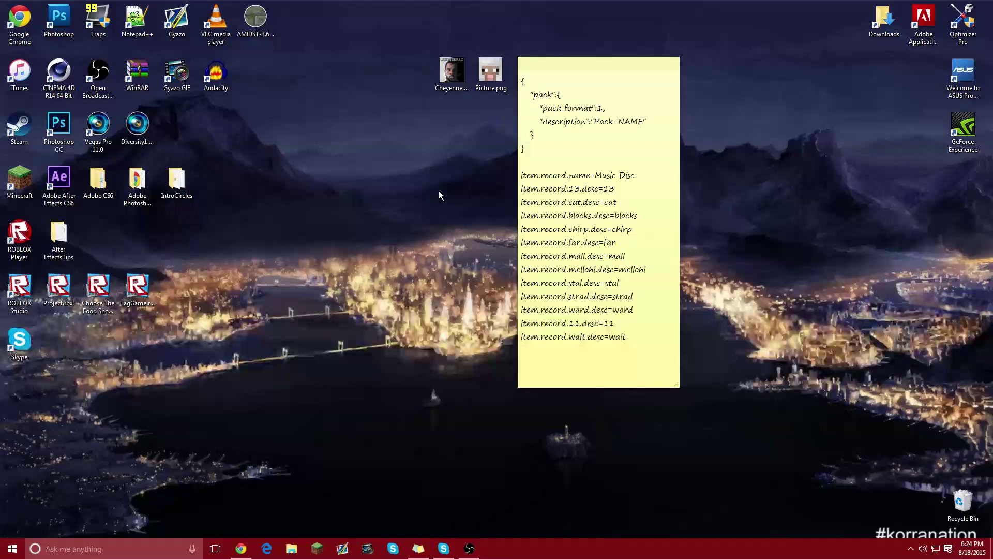
Create a folder named KreAtor on the desktop and open it
right_click(406, 214)
mouse_move(457, 300)
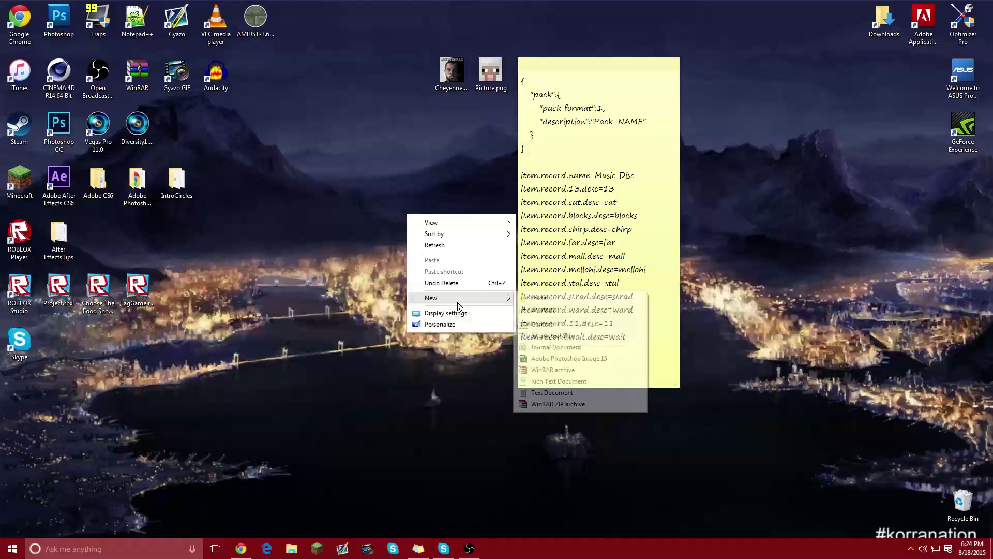
left_click(542, 298)
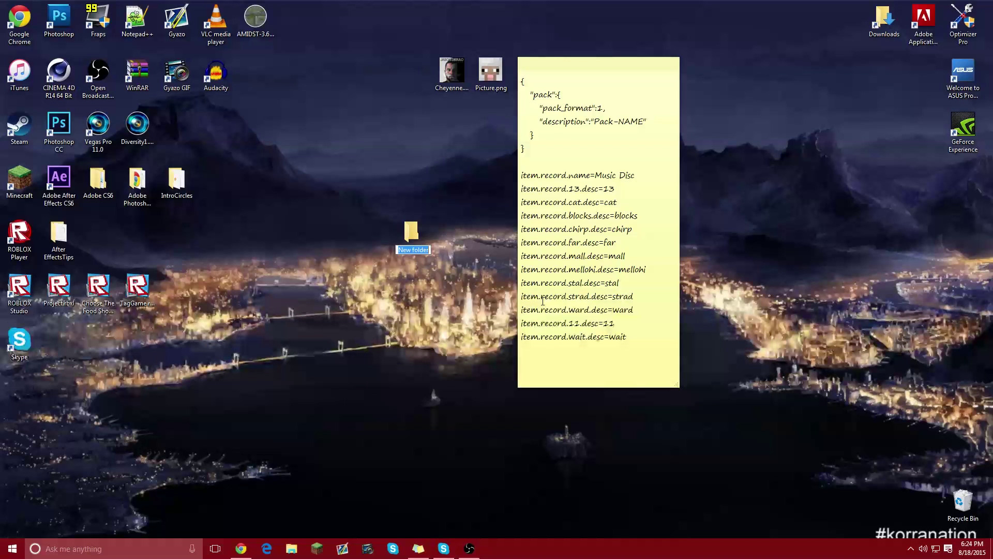
type("KreAtor")
key("Return")
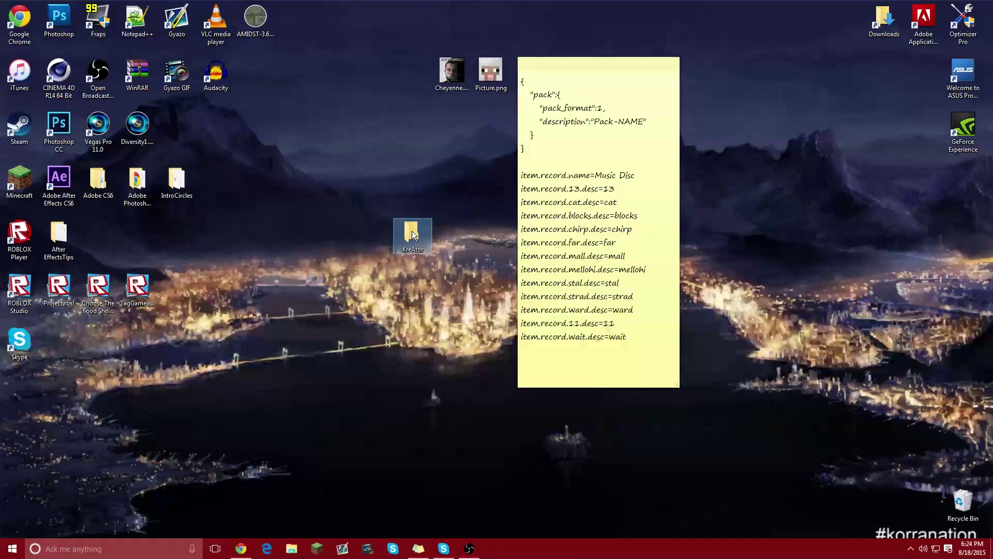
double_click(411, 231)
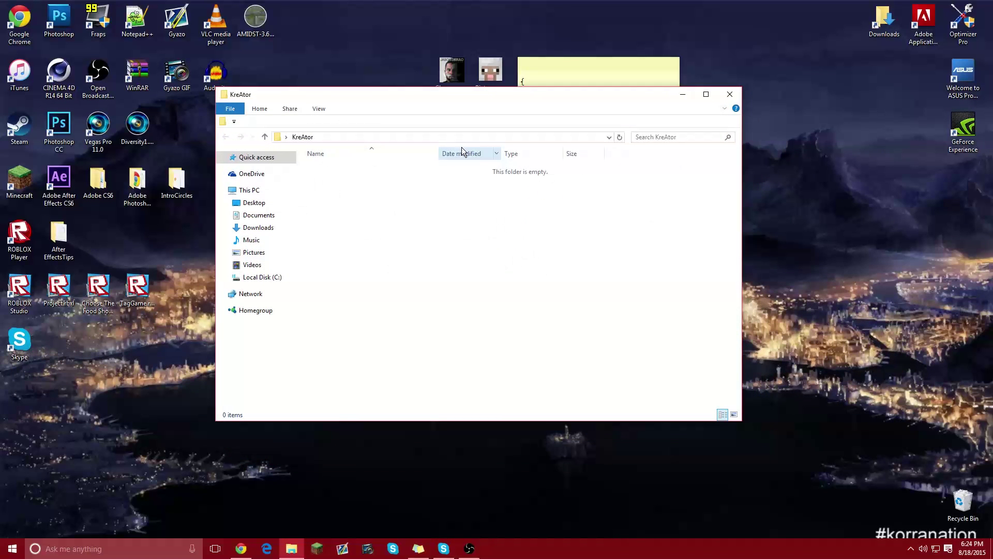
left_click_drag(473, 96, 432, 94)
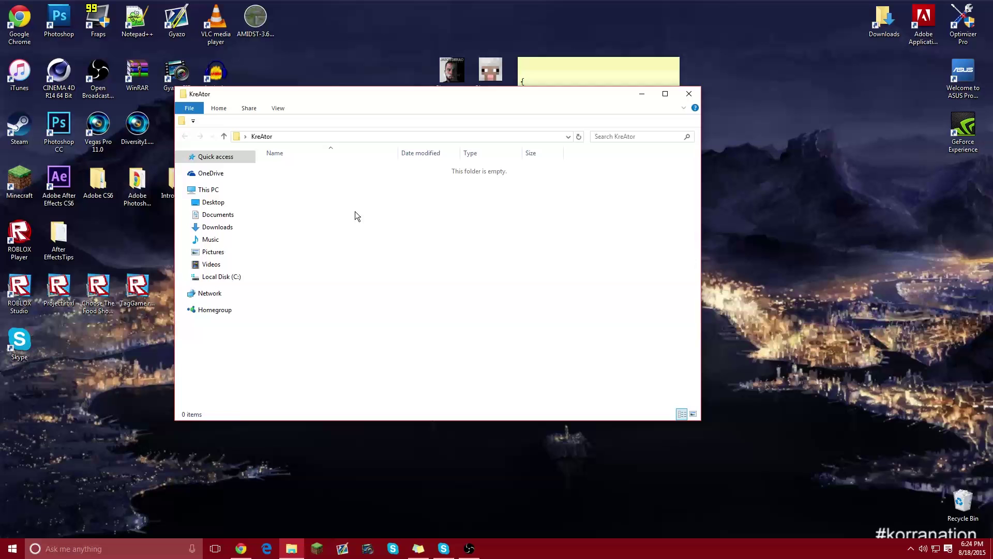
Inside KreAtor, create and open nested assets and minecraft folders
right_click(401, 203)
mouse_move(461, 328)
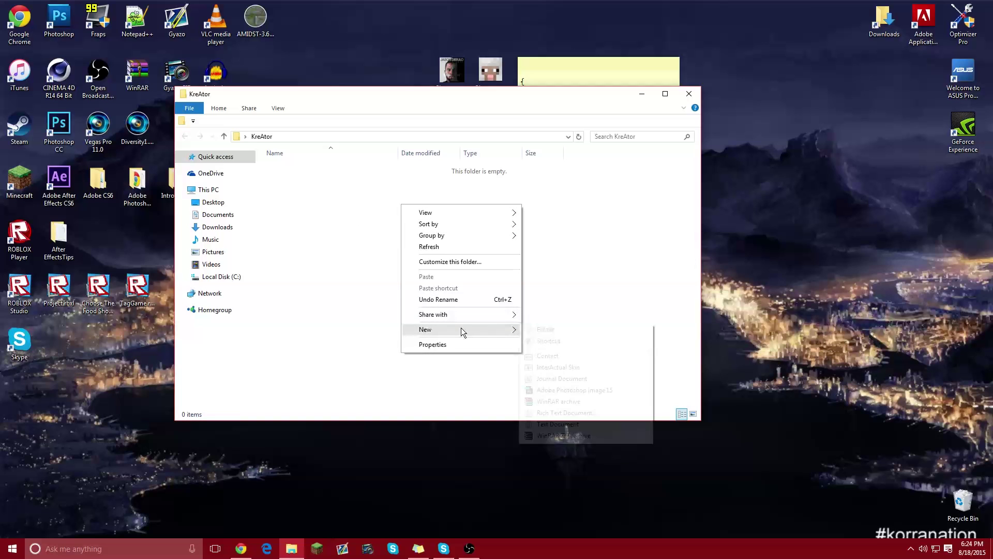
left_click(543, 329)
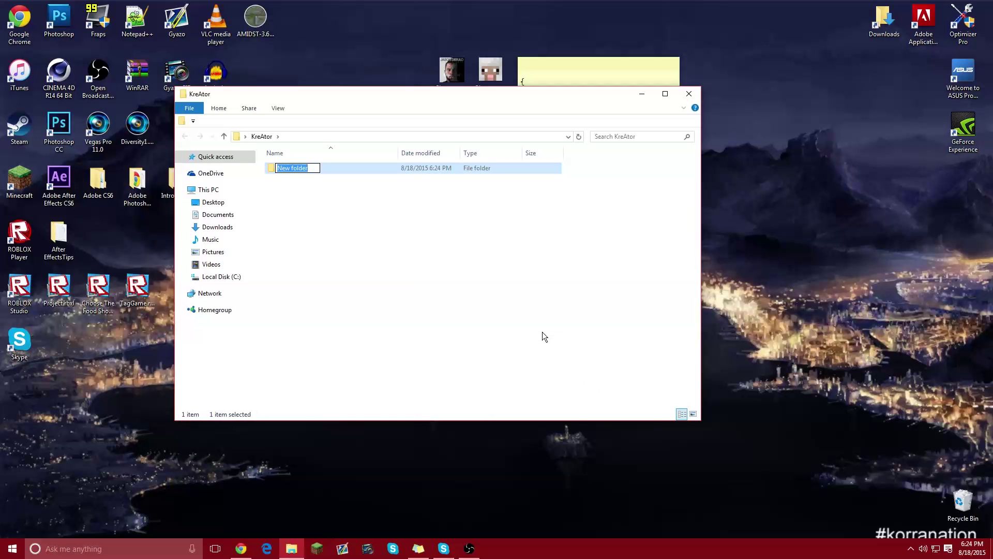
type("assets")
key("Return")
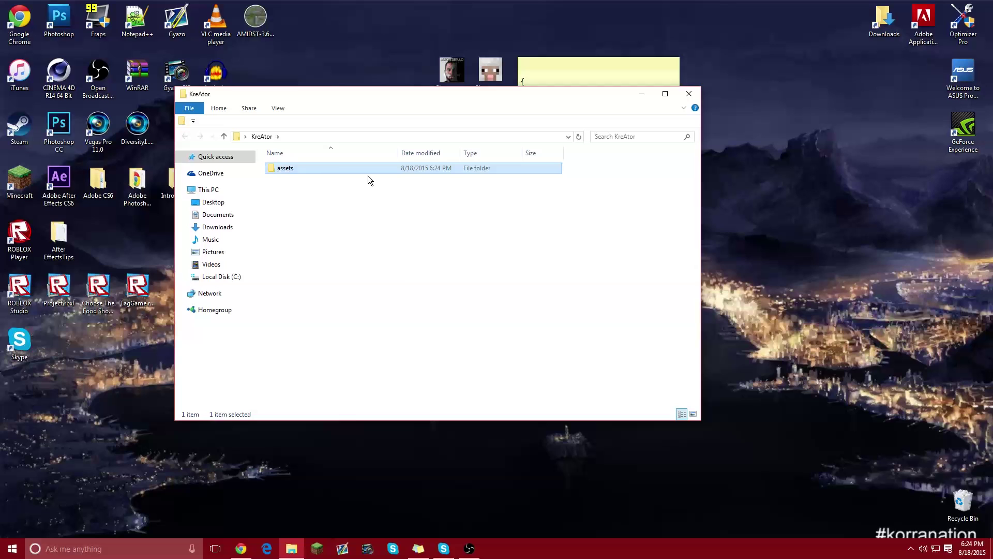
double_click(284, 167)
right_click(352, 208)
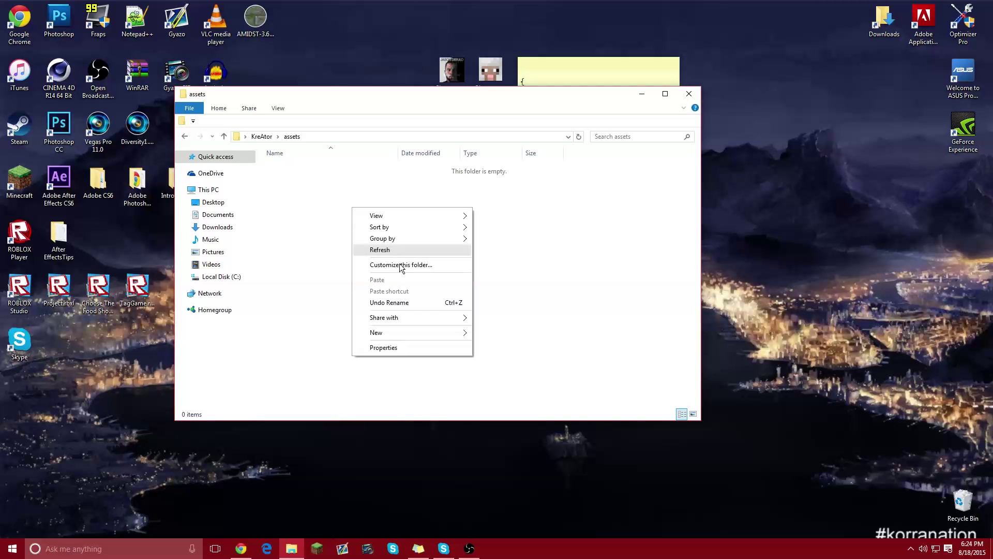
mouse_move(389, 331)
left_click(496, 334)
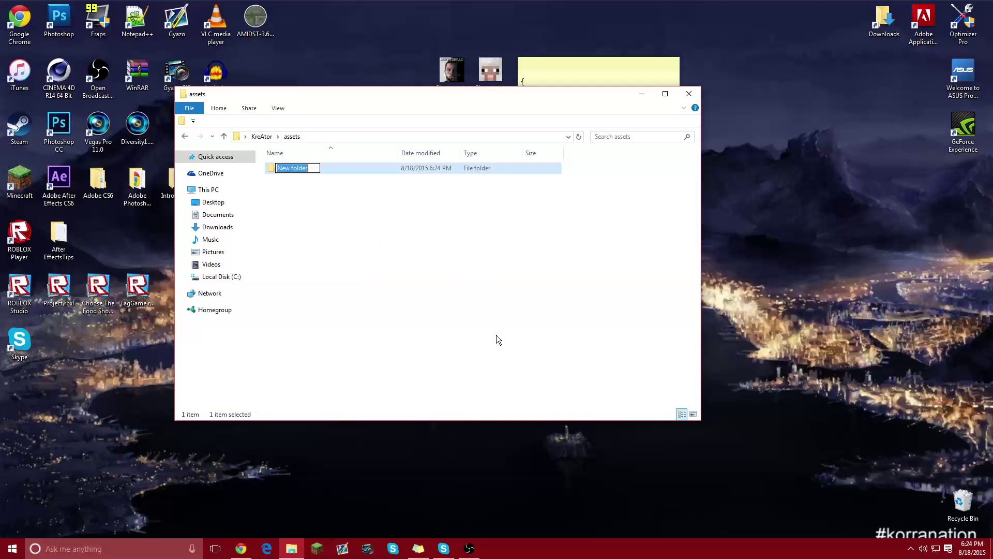
type("minecraft")
key("Return")
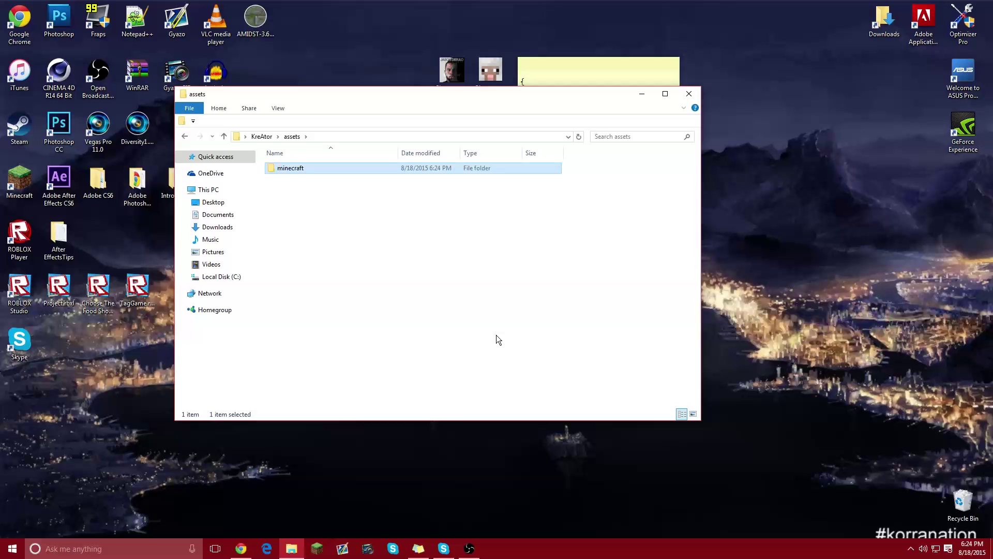
double_click(294, 168)
Add lang and sounds folders inside minecraft
right_click(365, 248)
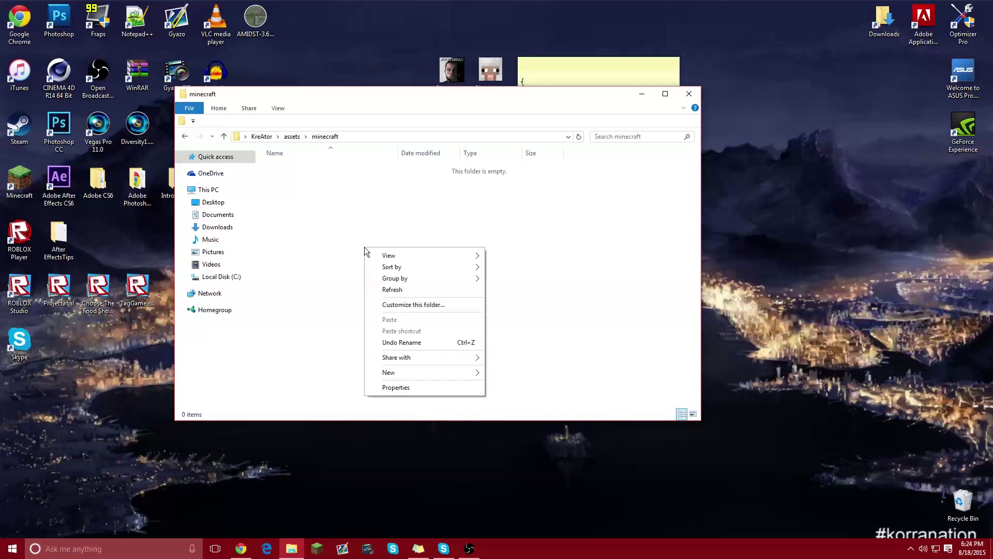
mouse_move(427, 373)
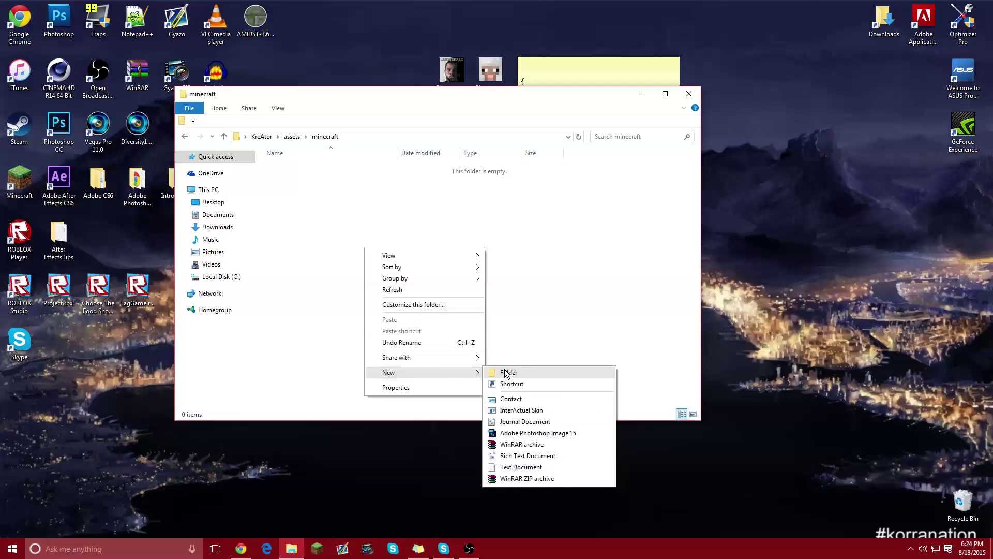
left_click(506, 372)
type("lang")
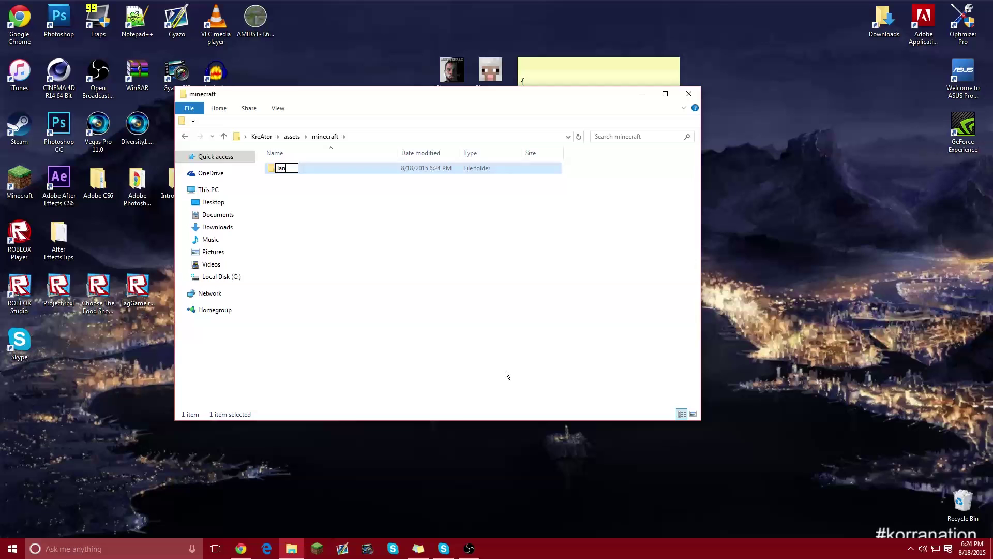
key("Return")
right_click(363, 273)
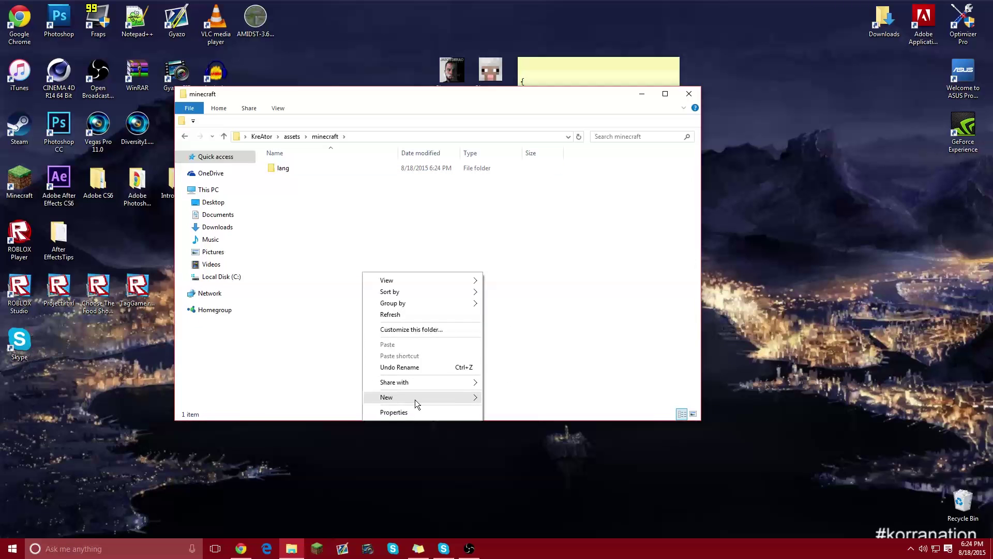
mouse_move(401, 398)
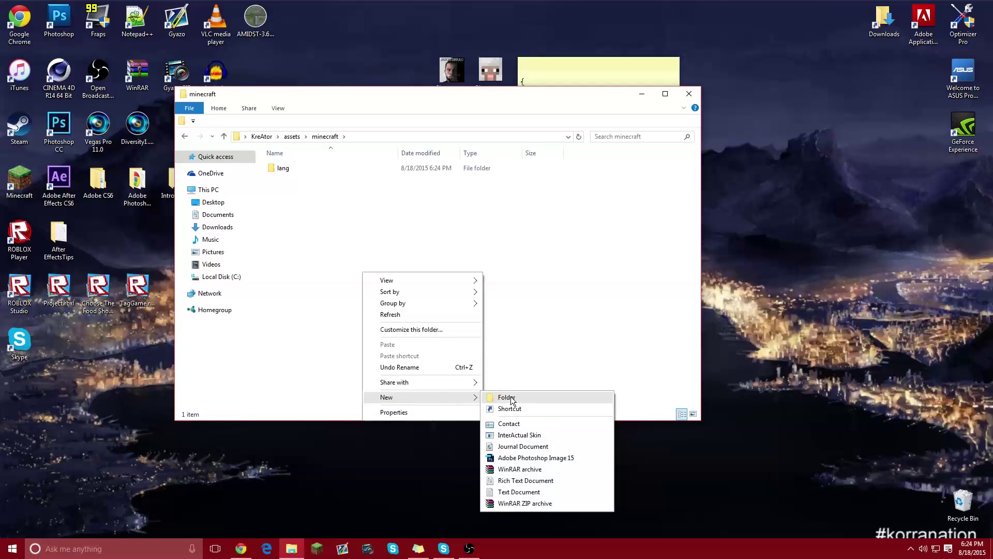
left_click(510, 396)
type("sounds")
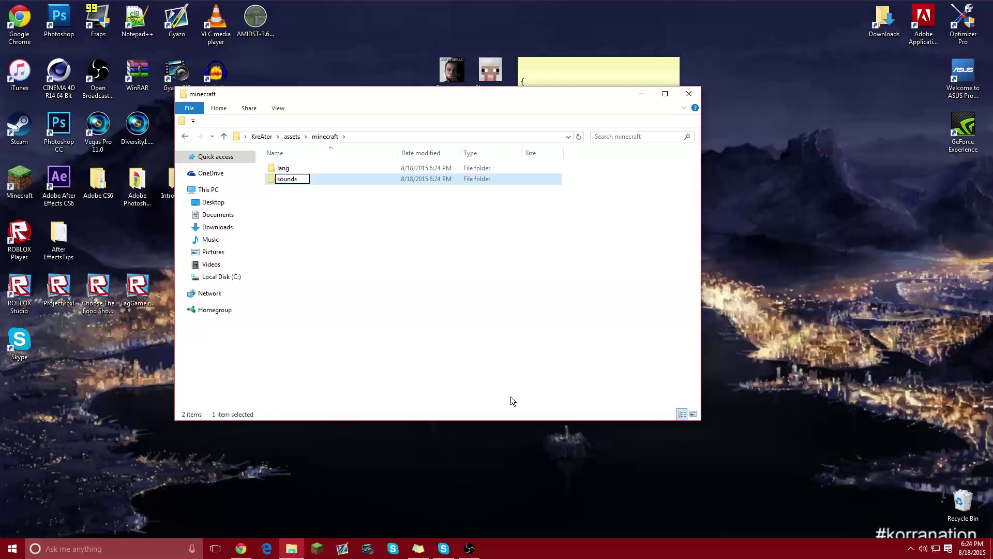
key("Return")
Inside the sounds folder, create a records folder
double_click(293, 179)
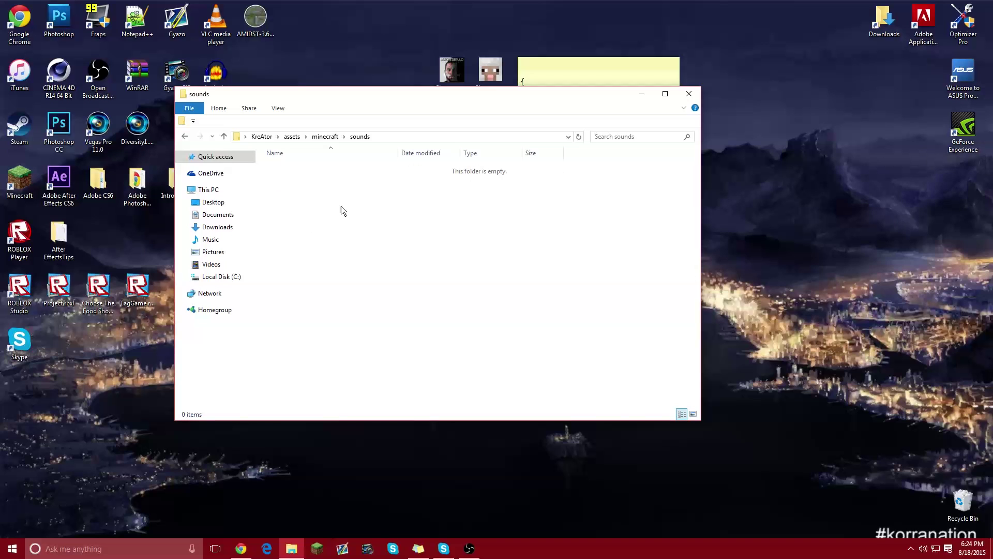
right_click(374, 221)
mouse_move(408, 346)
left_click(560, 347)
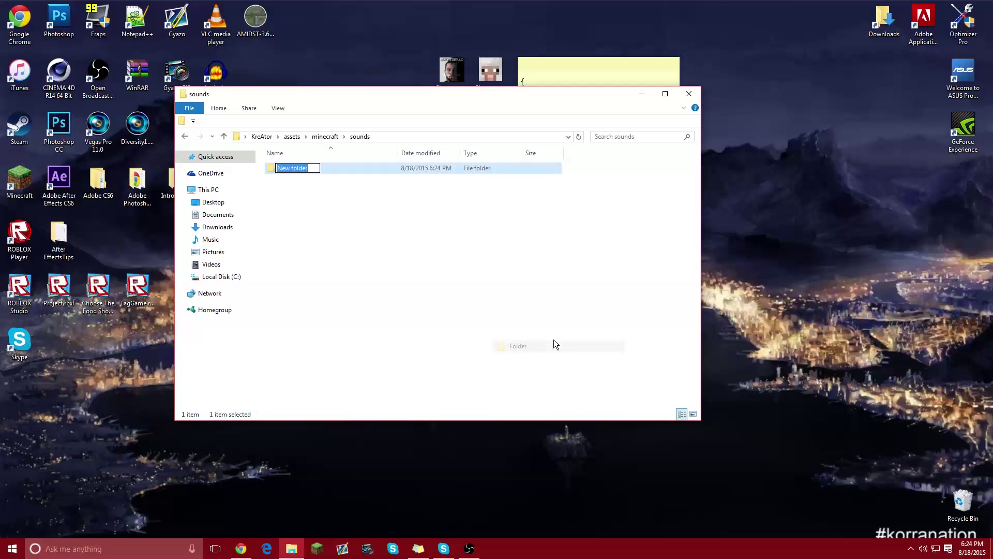
type("records")
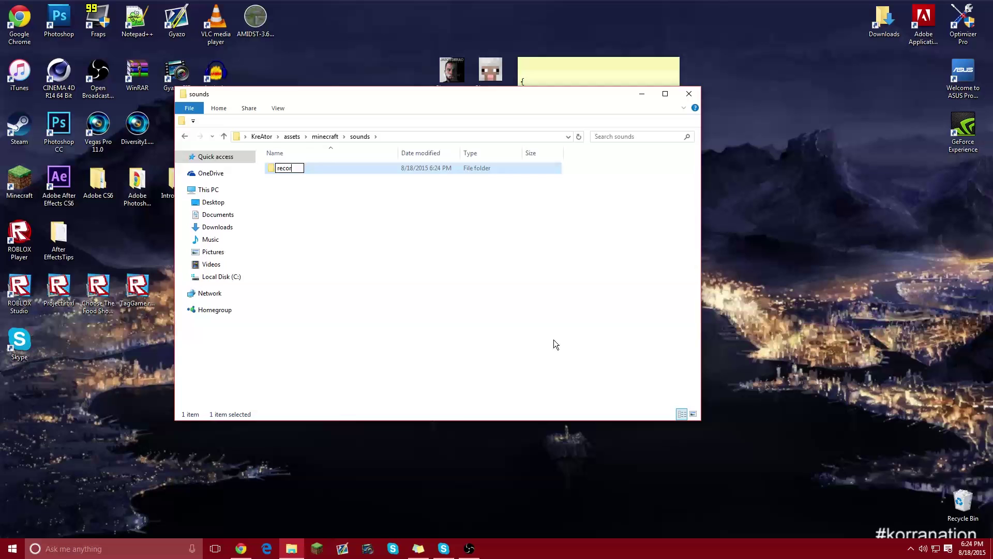
key("Return")
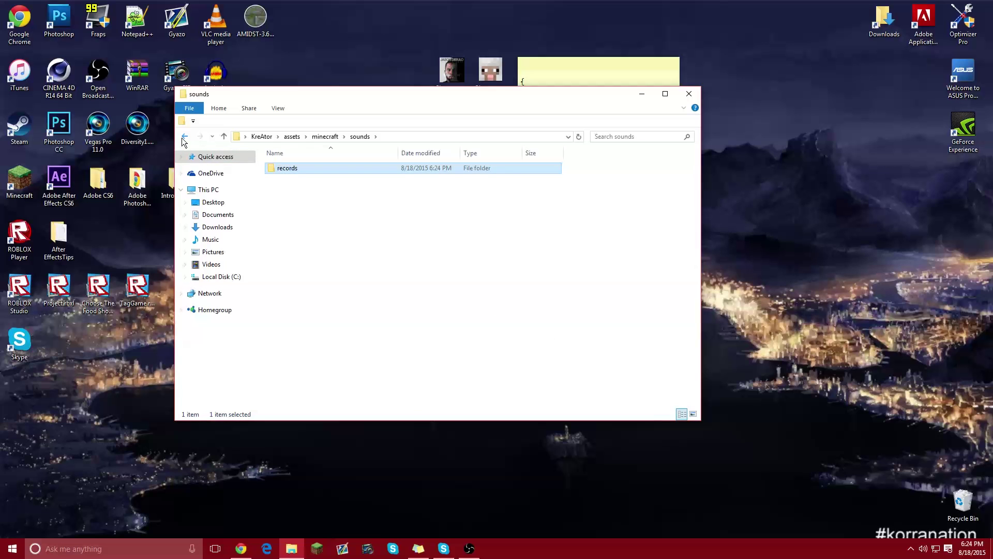
Go back to the top level of KreAtor and reposition the folder window
left_click(184, 137)
left_click(184, 136)
left_click(184, 137)
left_click_drag(319, 98, 360, 113)
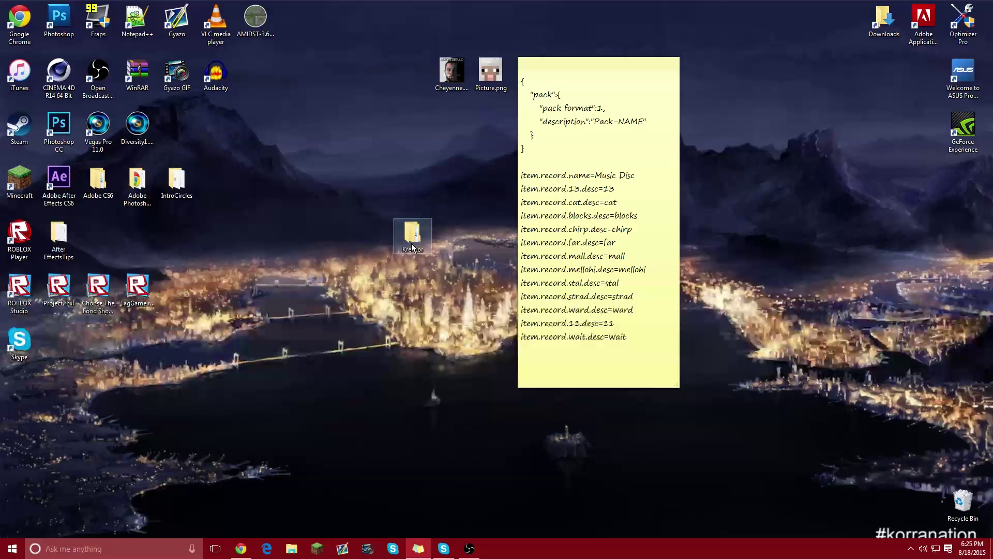
mouse_move(402, 138)
left_mouse_down()
mouse_move(384, 118)
mouse_move(457, 171)
left_mouse_up()
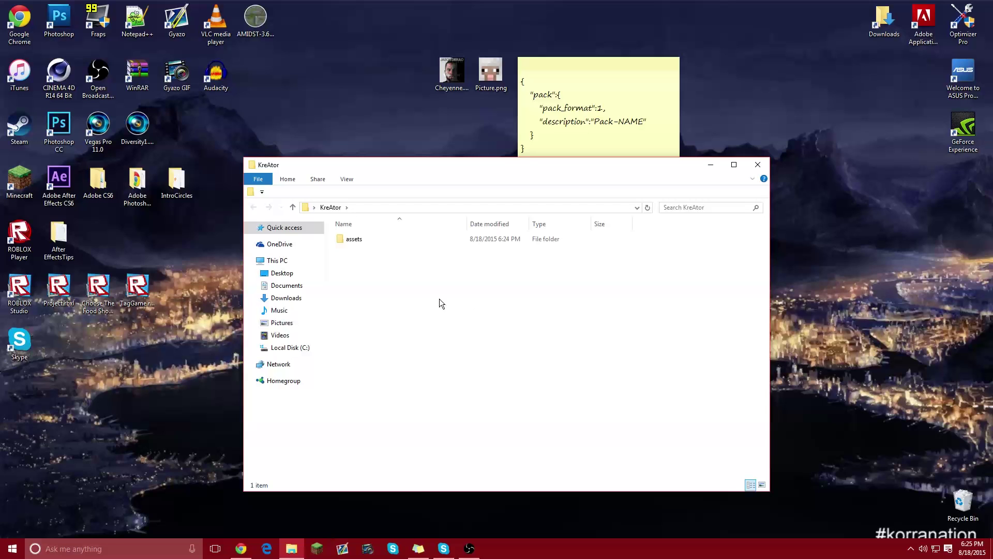
double_click(491, 75)
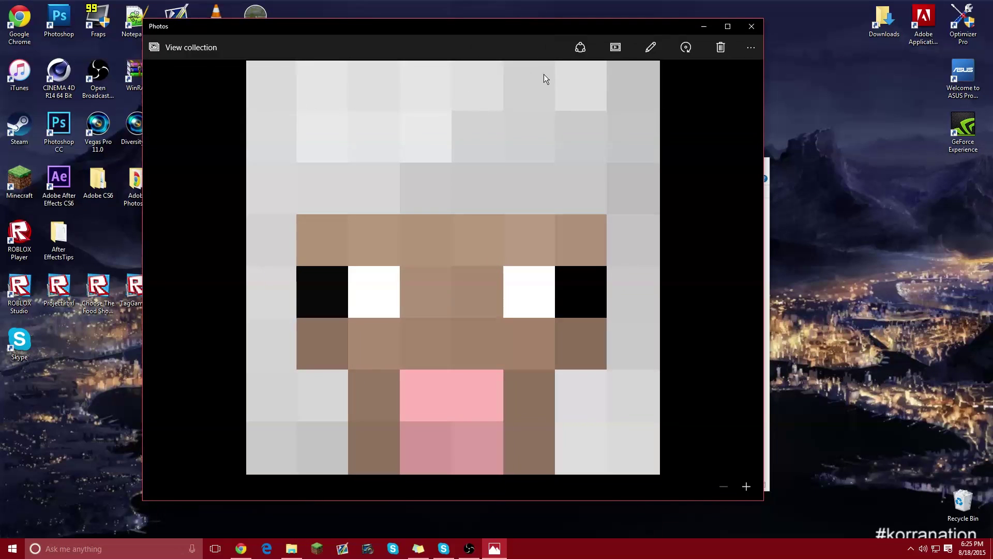
left_click(753, 49)
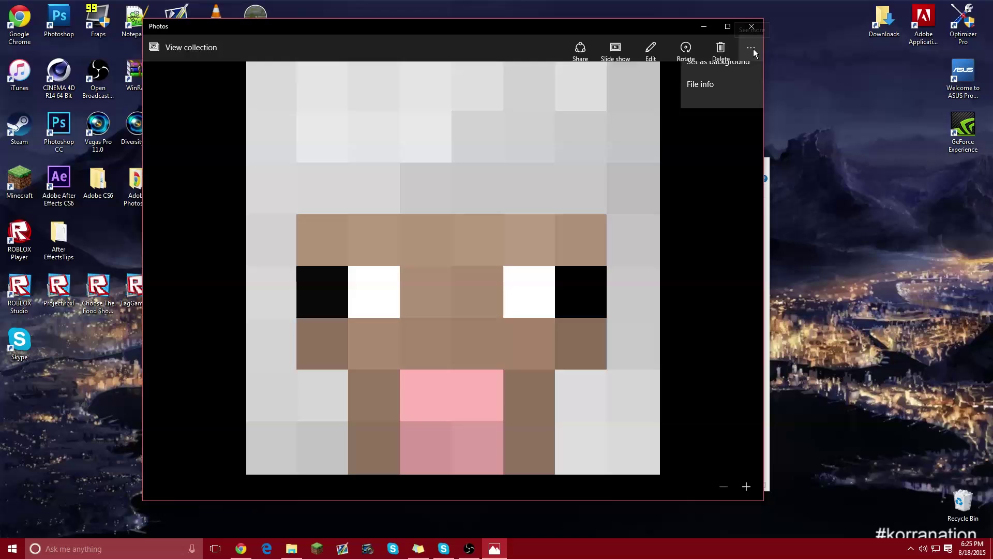
left_click(750, 193)
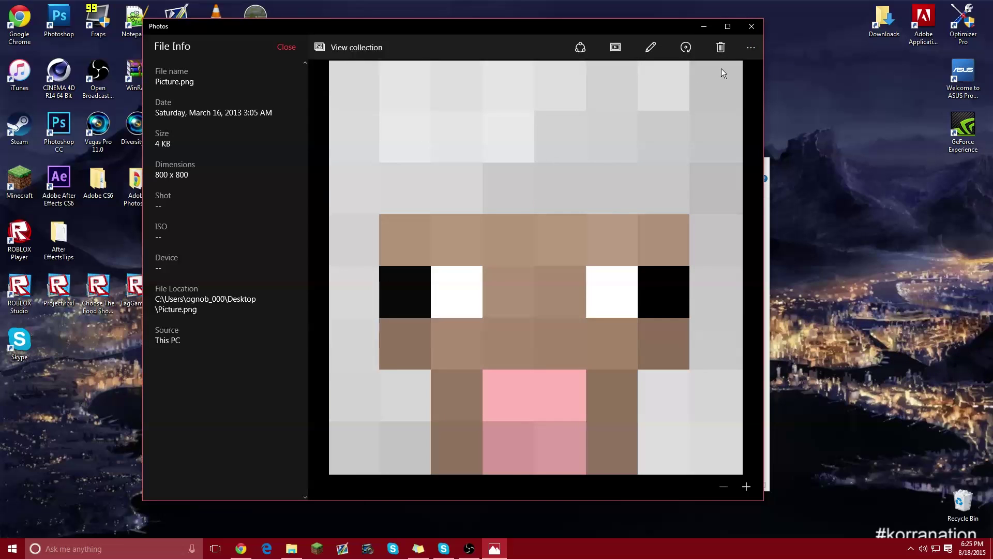
Copy Picture.png into KreAtor and rename the copy pack.png
left_click(758, 29)
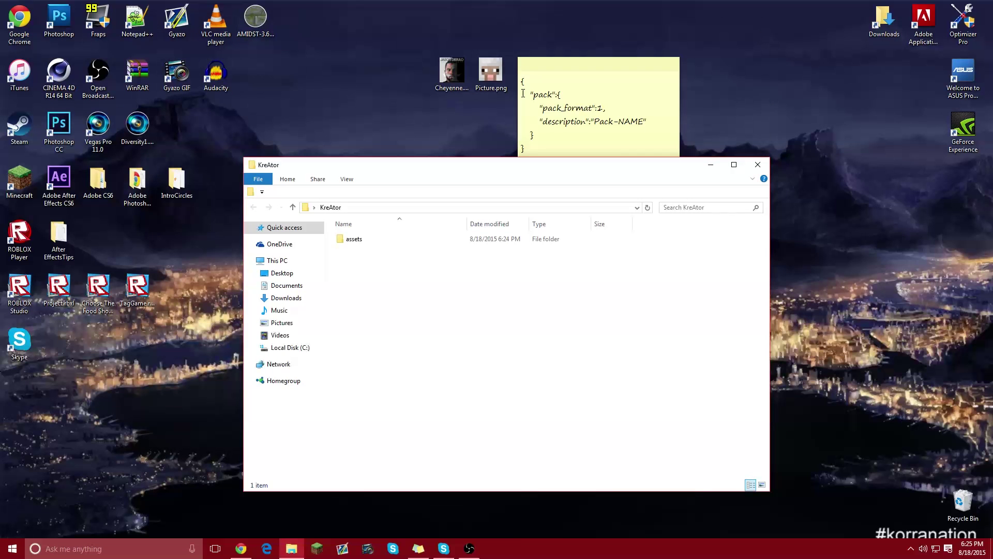
right_click(491, 71)
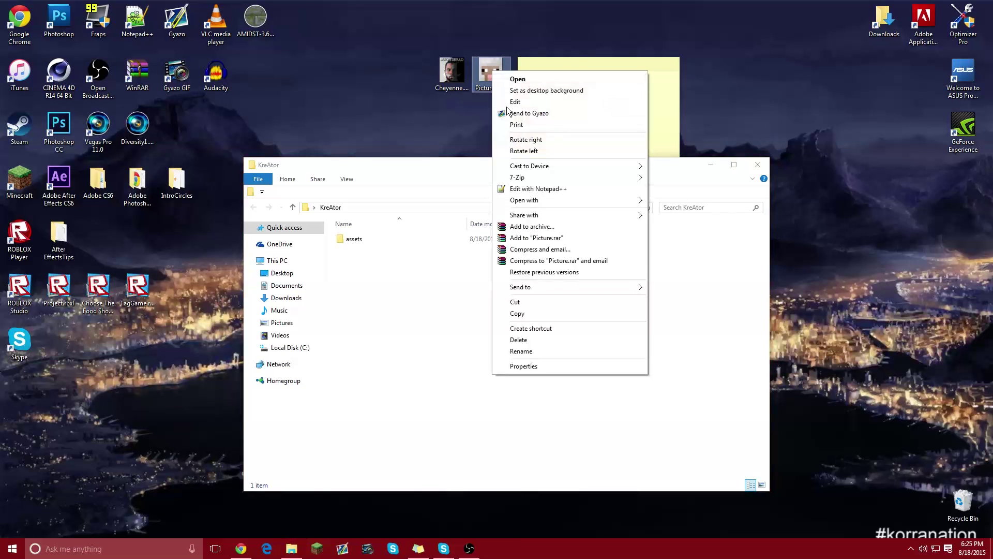
left_click(517, 313)
right_click(398, 288)
left_click(431, 362)
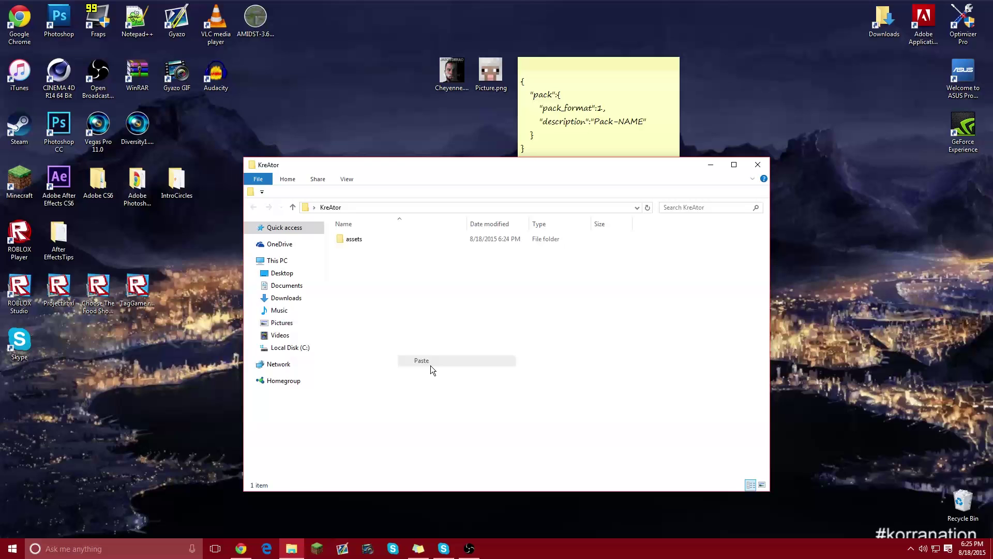
key("F2")
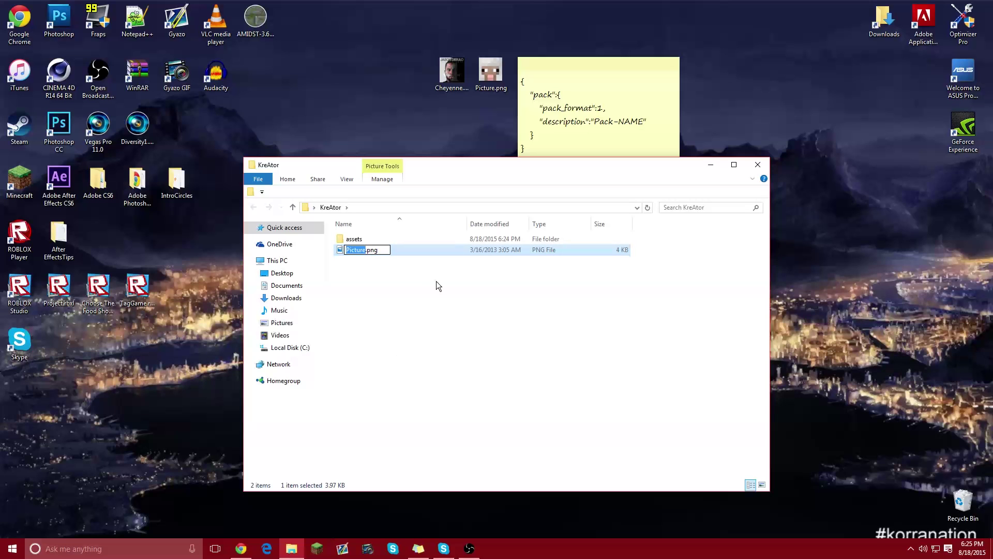
type("pack")
key("Return")
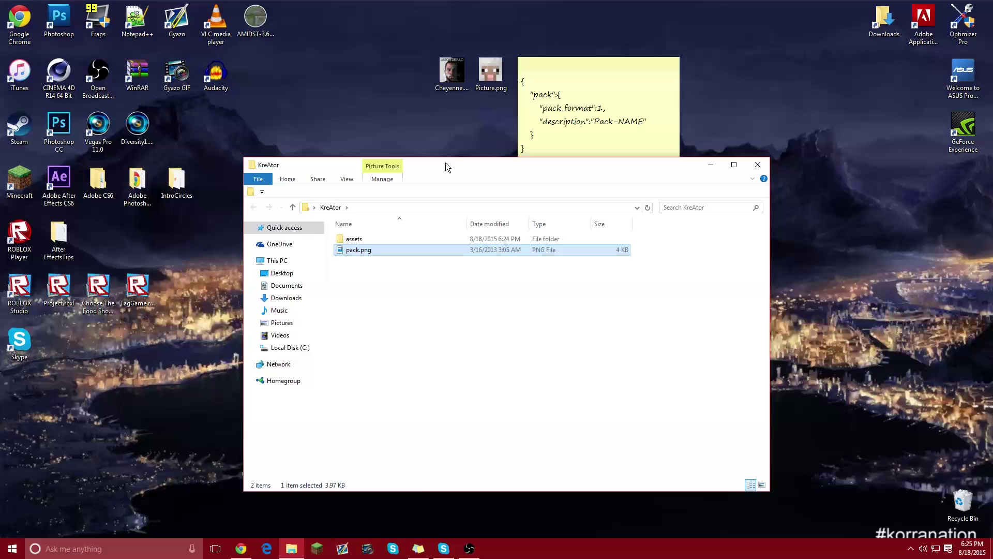
left_click_drag(445, 163, 437, 175)
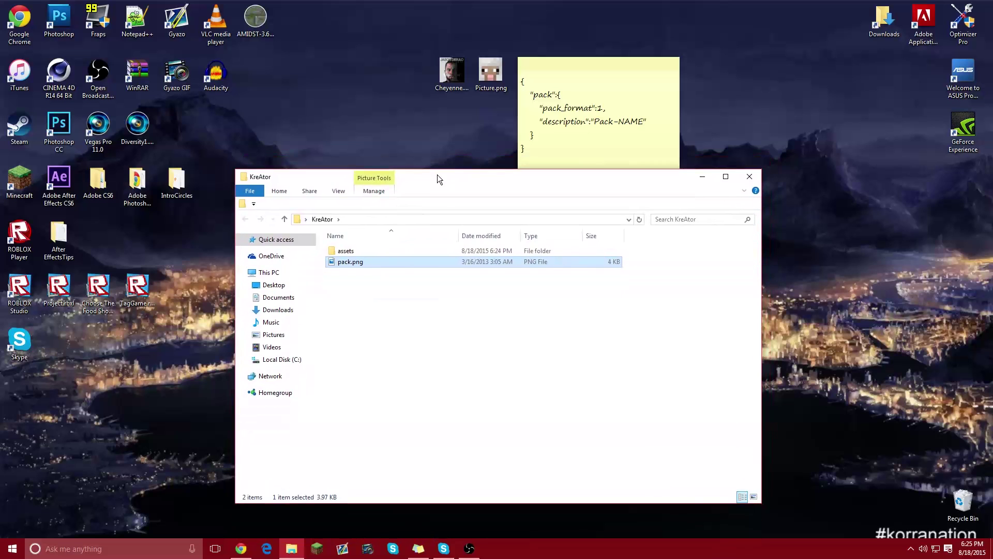
Add a new text document with the default name to KreAtor
right_click(399, 300)
mouse_move(438, 425)
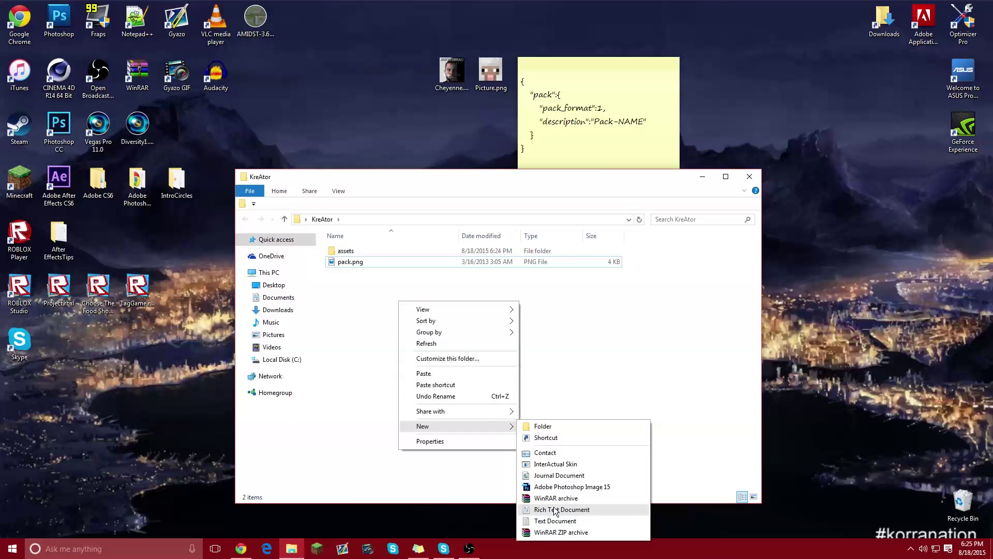
left_click(580, 520)
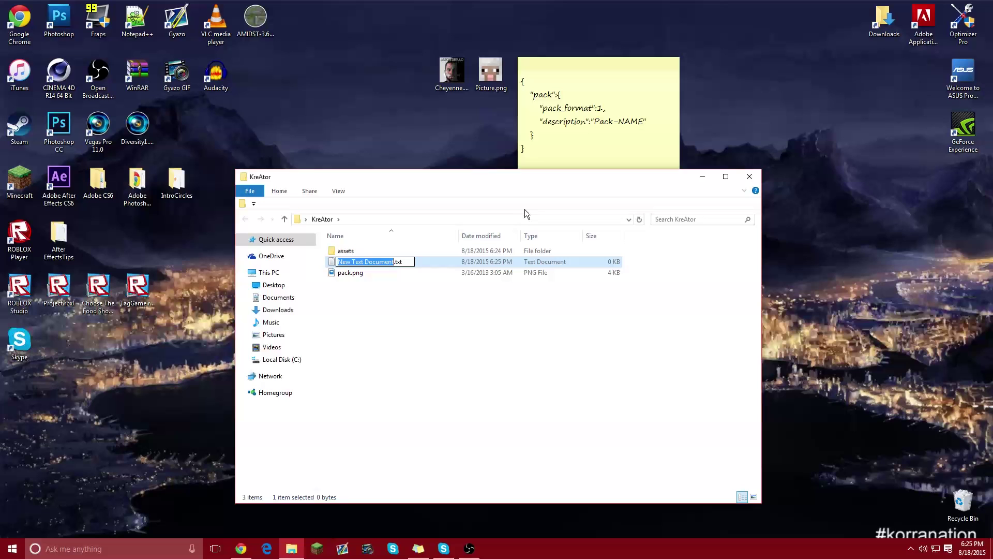
key("Return")
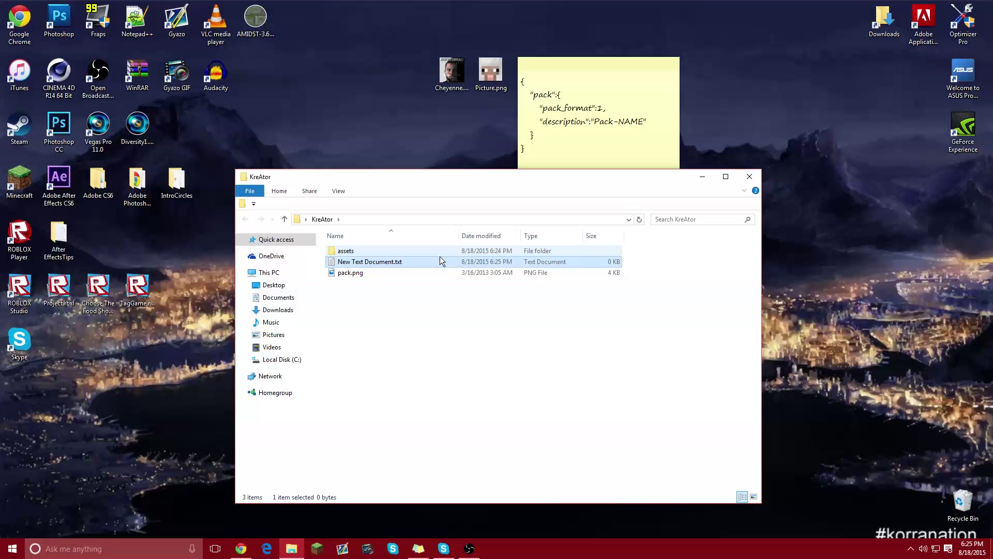
Paste the pack JSON block from the sticky note into the text document and save it
double_click(386, 262)
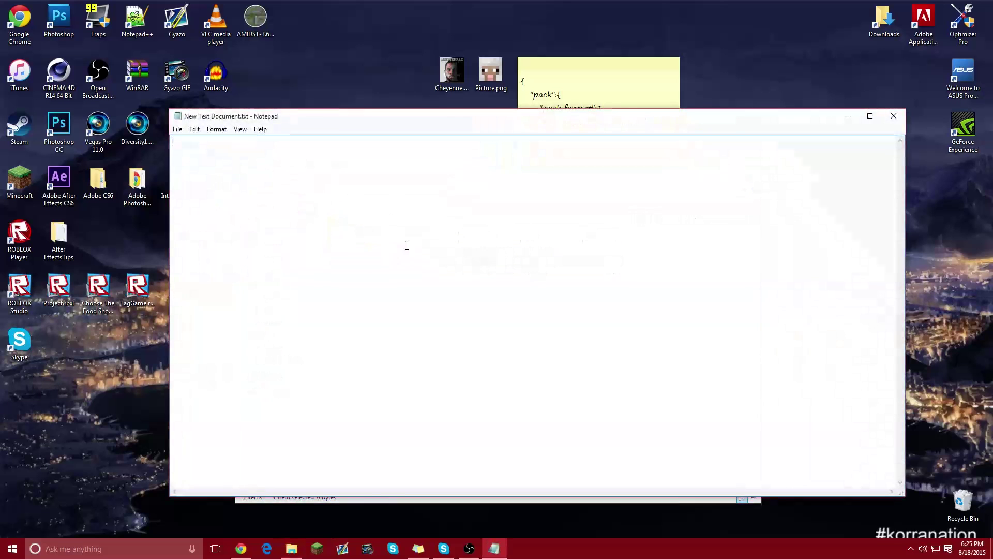
left_click(549, 67)
mouse_move(563, 148)
left_mouse_down()
mouse_move(525, 147)
mouse_move(521, 79)
left_mouse_up()
key("ctrl+c")
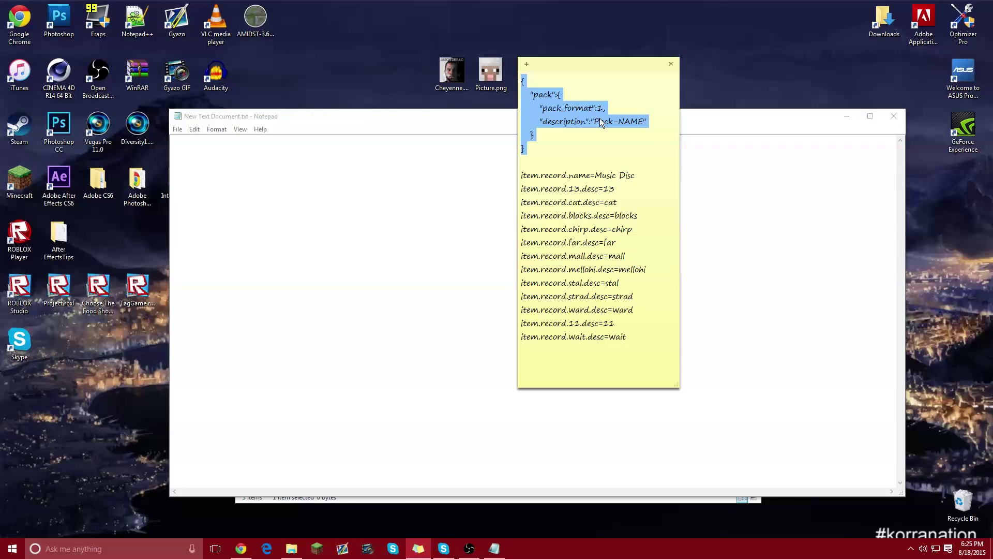
left_click(319, 210)
key("ctrl+v")
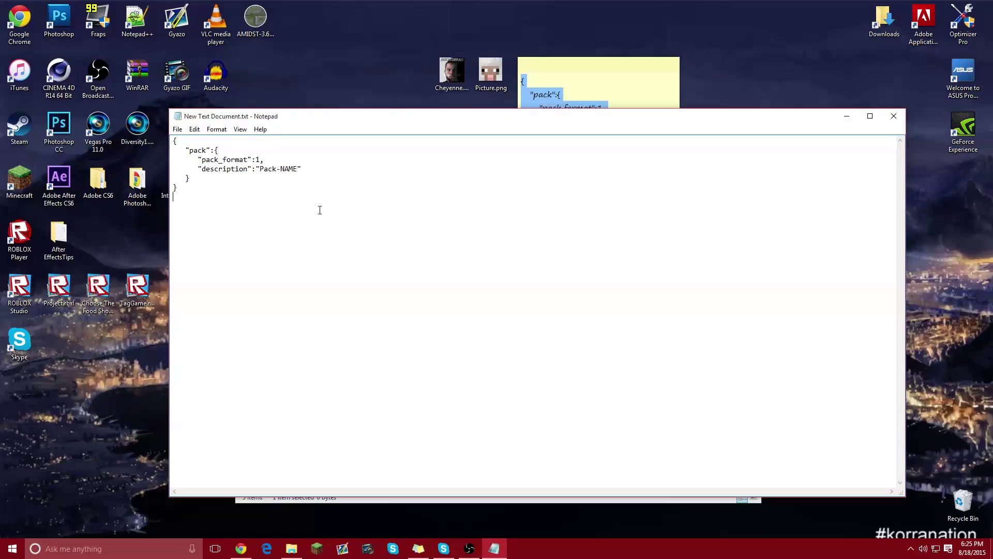
left_click(178, 129)
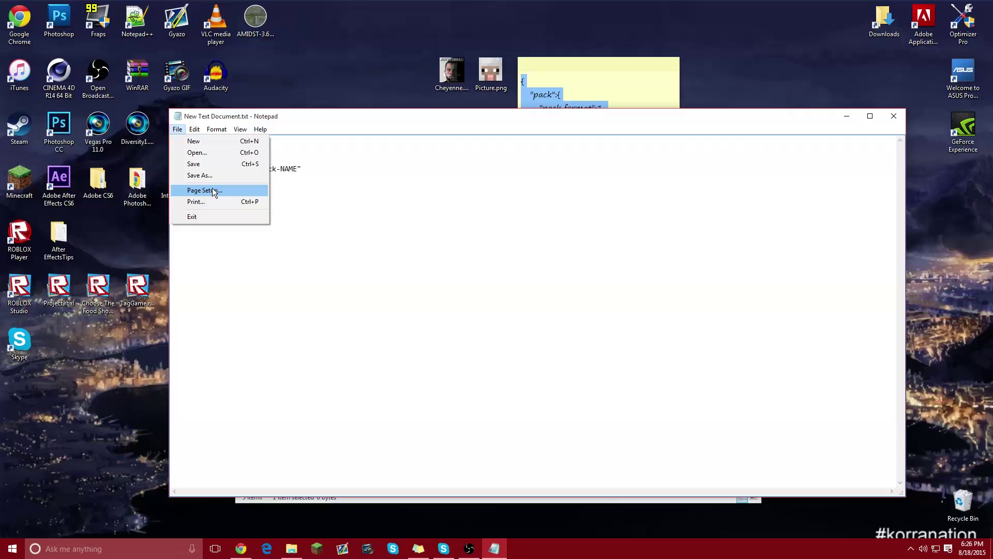
left_click(195, 164)
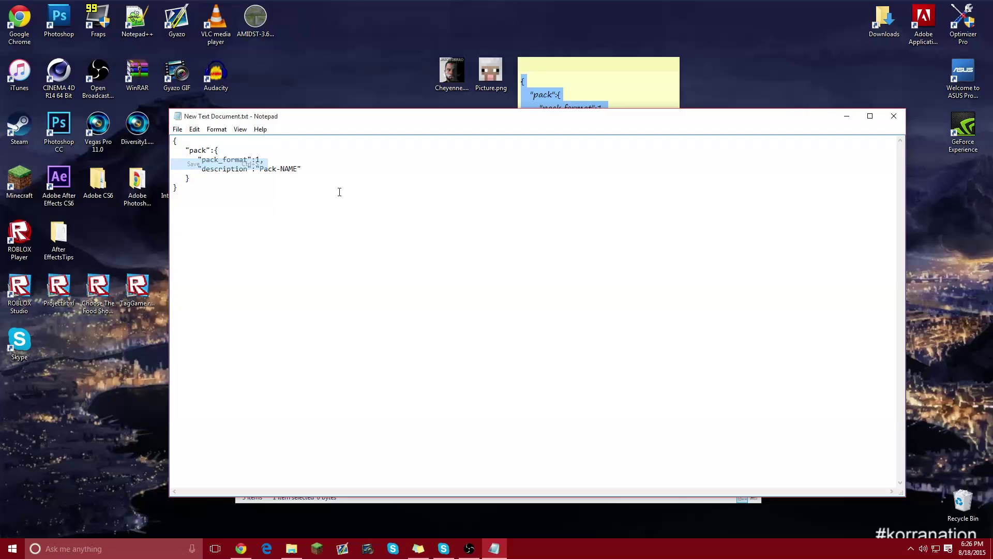
left_click(893, 116)
Replace Pack-NAME in the description with KreAtor and save
double_click(370, 261)
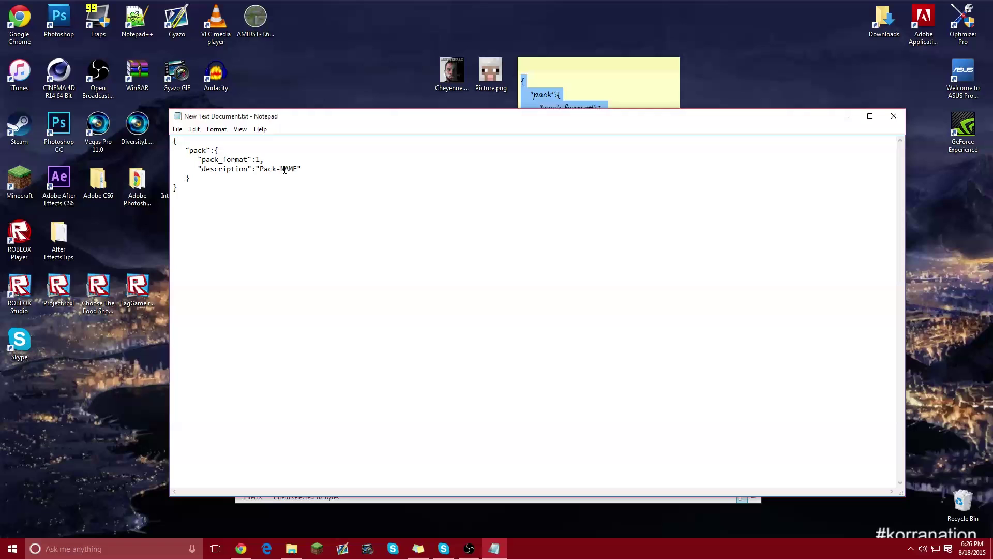
left_click_drag(299, 168, 260, 169)
type("KreAtor")
left_click(177, 130)
left_click(201, 163)
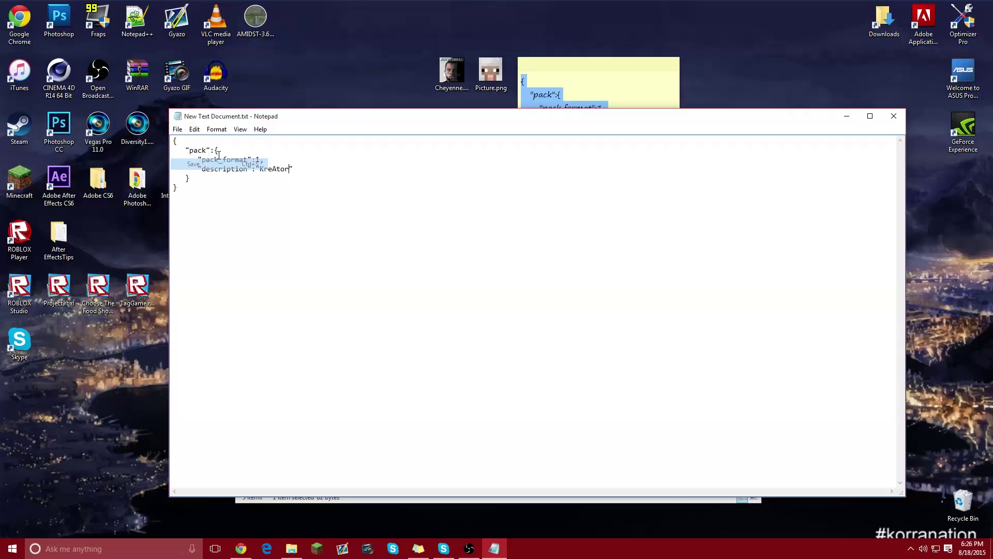
Rename New Text Document.txt to pack.mcmeta, accepting the extension change
left_click(892, 118)
left_click_drag(414, 179, 408, 154)
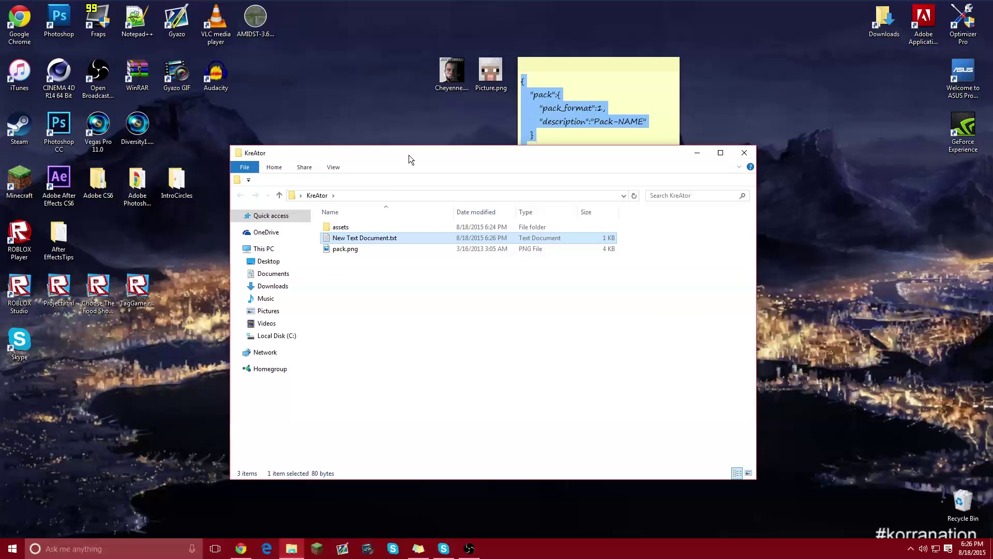
left_click(369, 239)
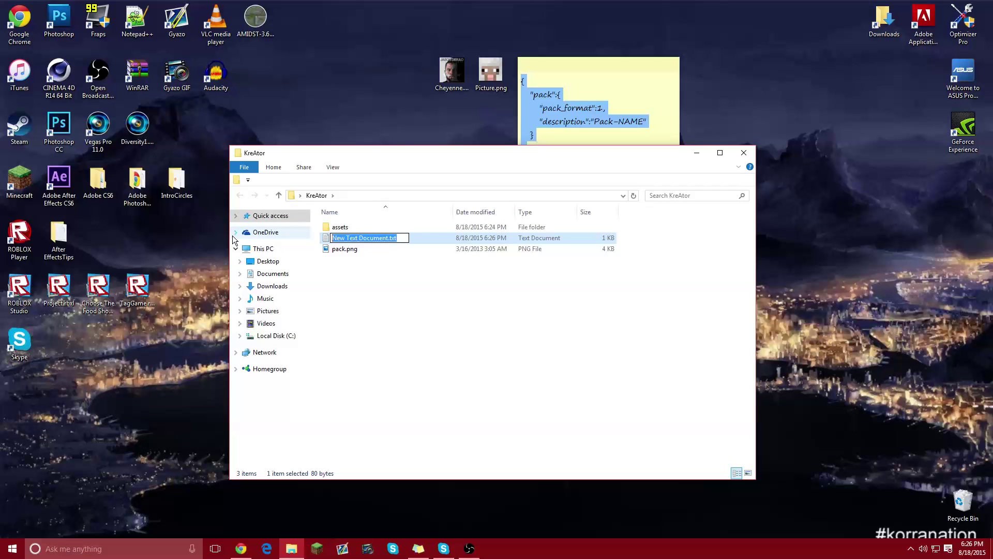
type("pack.mc")
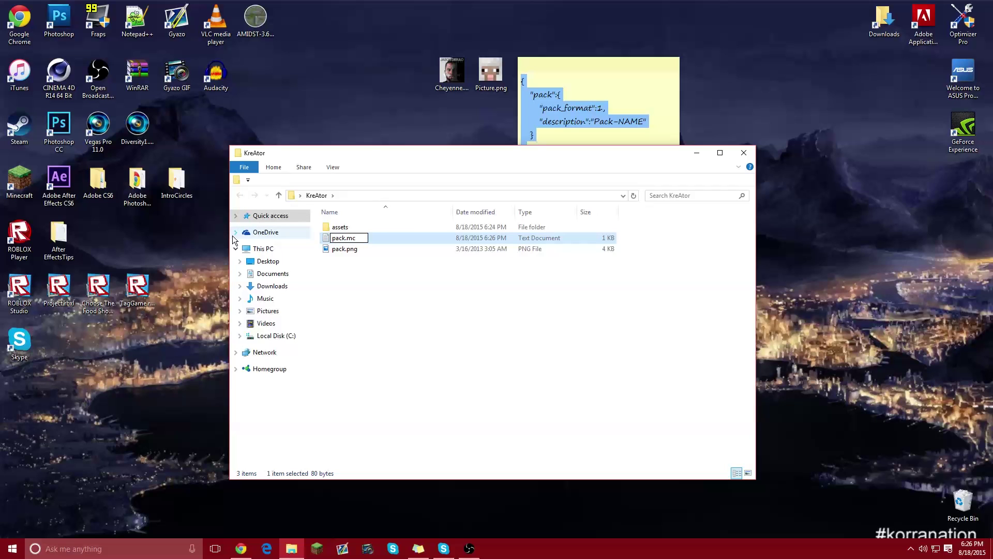
type("meta")
key("Return")
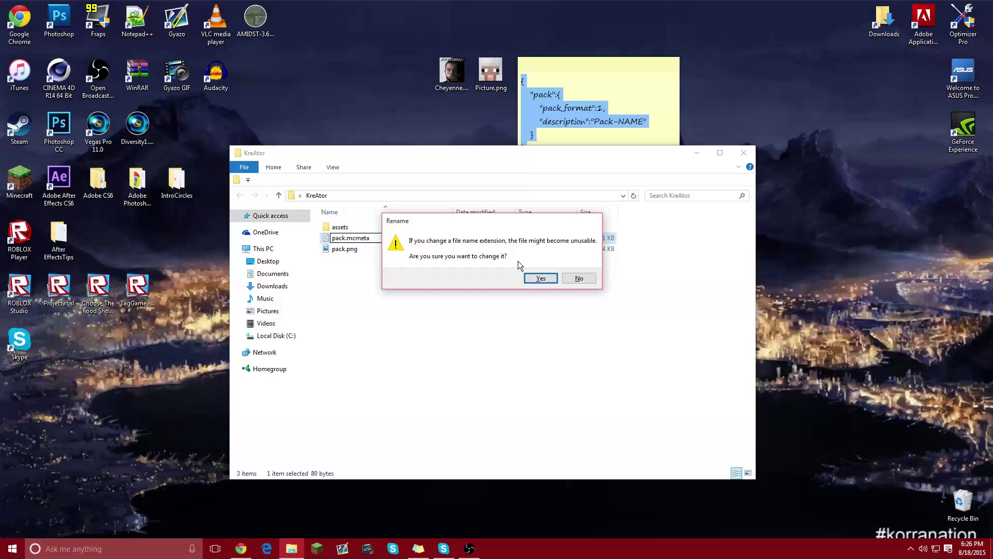
left_click(541, 278)
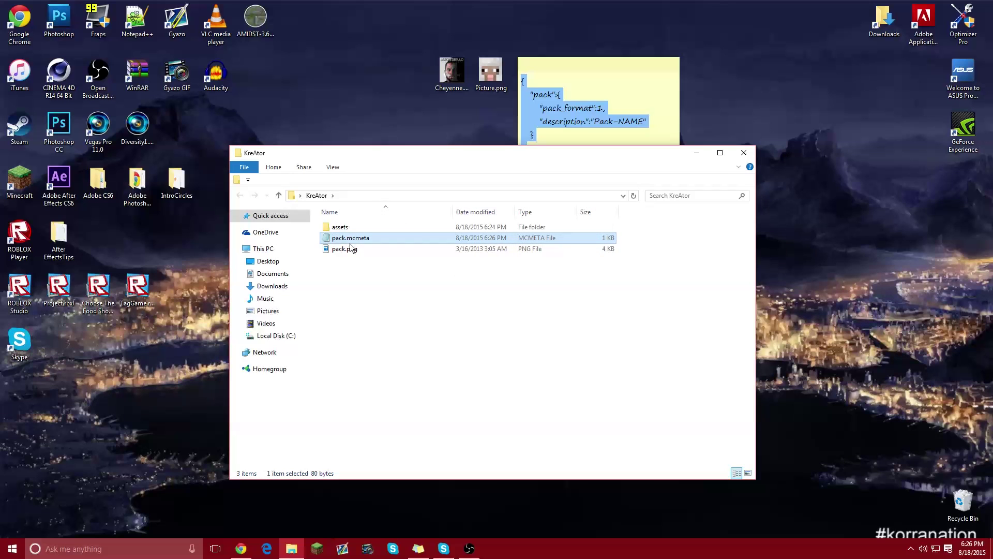
Open assets > minecraft > lang and create a new text document there
double_click(341, 227)
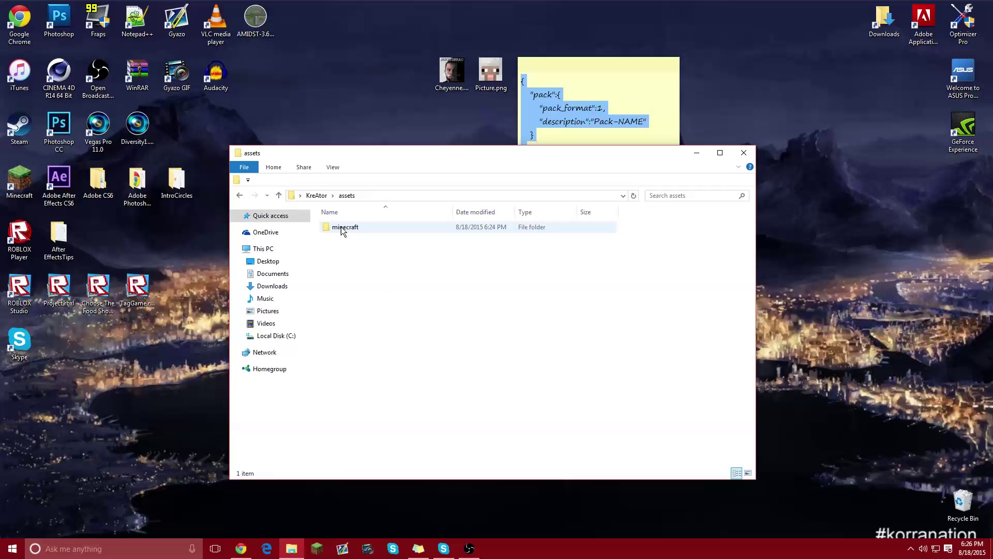
double_click(341, 228)
double_click(342, 227)
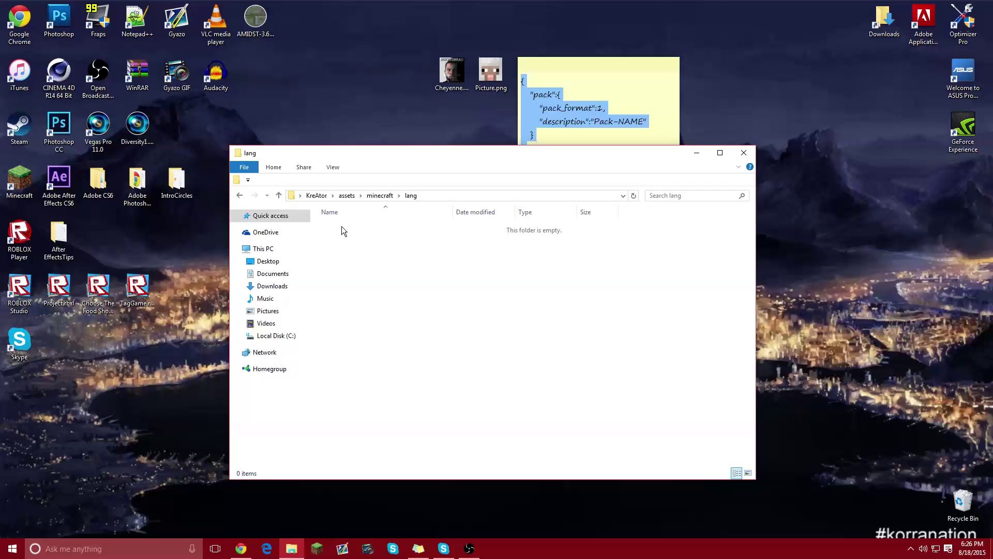
right_click(404, 276)
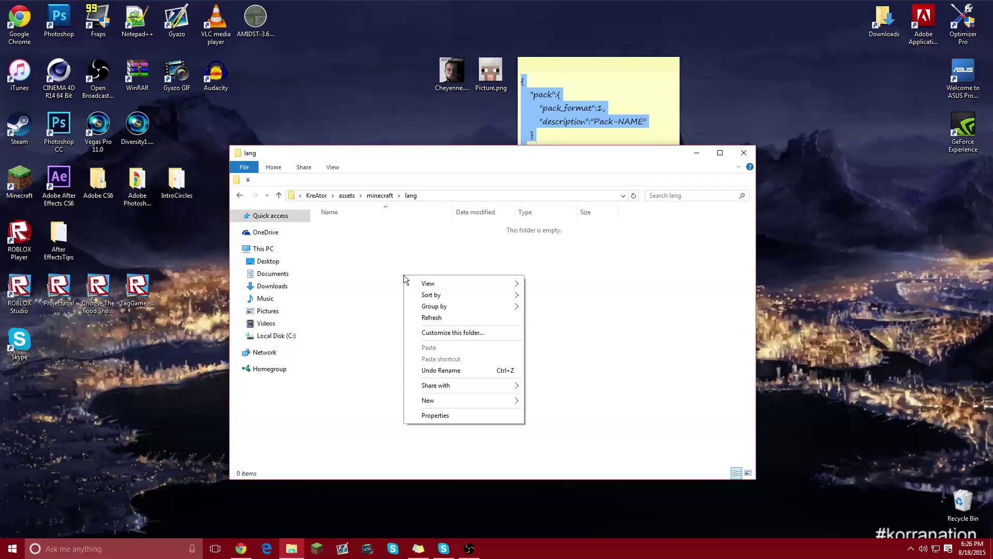
mouse_move(441, 400)
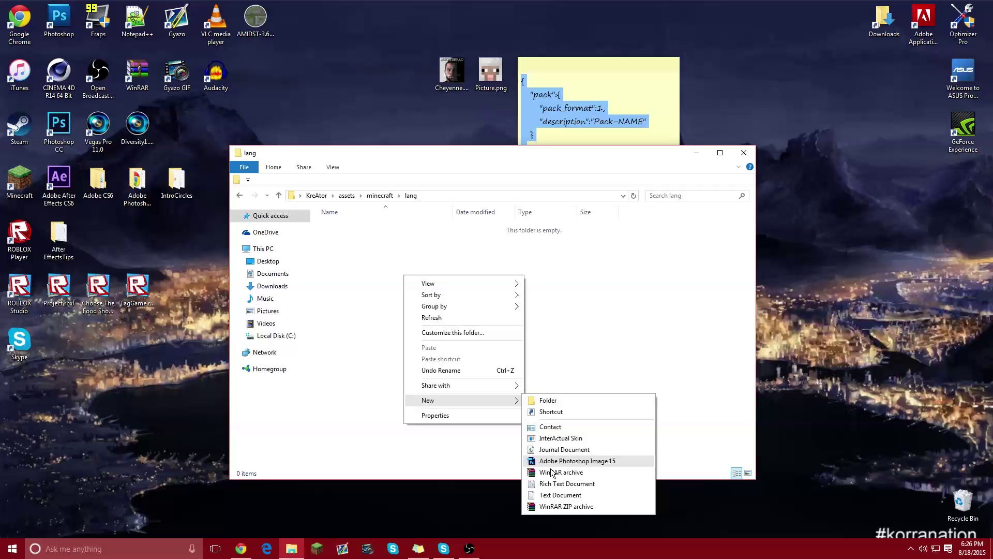
left_click(553, 492)
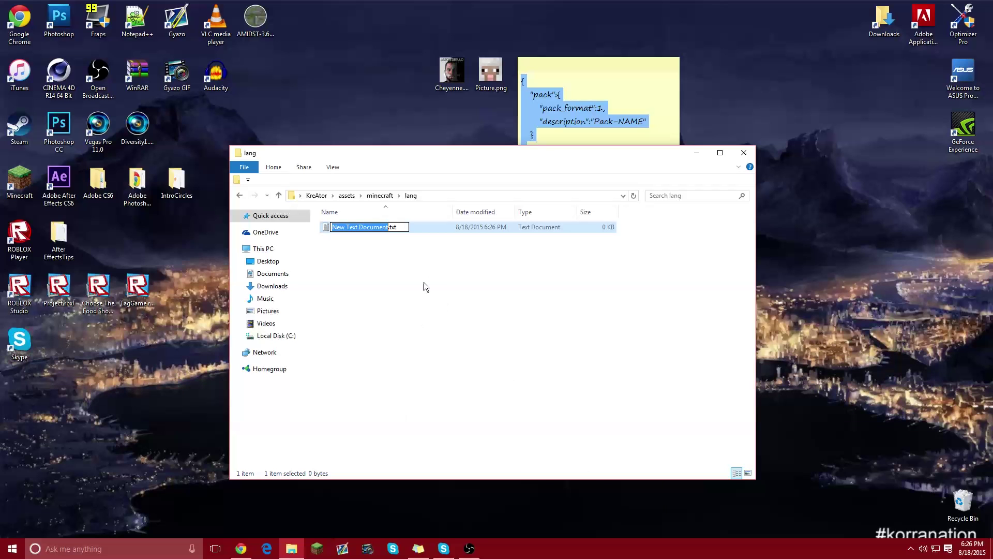
key("Return")
Paste the item.record disc lines from the sticky note, save, and return to minecraft
double_click(386, 230)
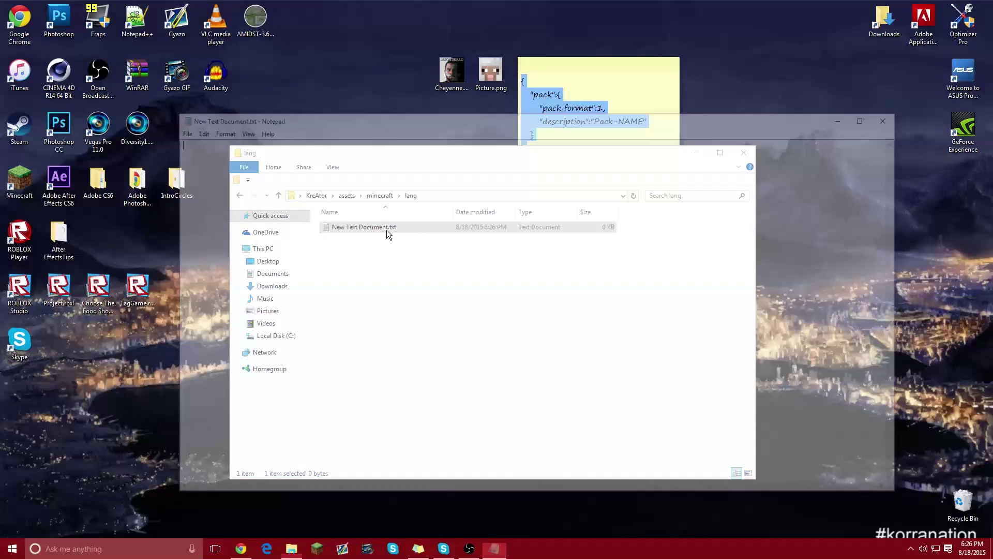
left_click(569, 69)
mouse_move(627, 337)
left_mouse_down()
mouse_move(581, 323)
mouse_move(444, 179)
left_mouse_up()
key("ctrl+c")
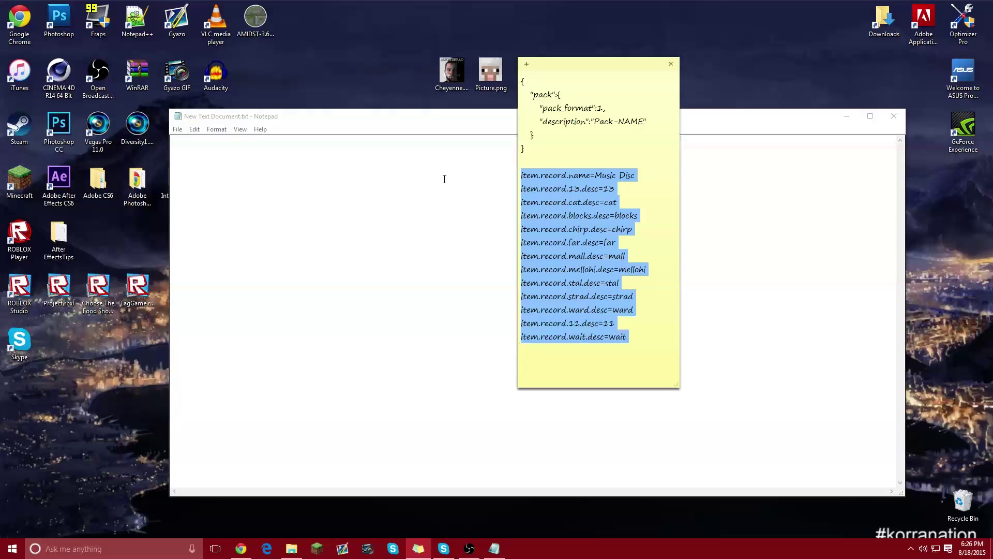
left_click(436, 183)
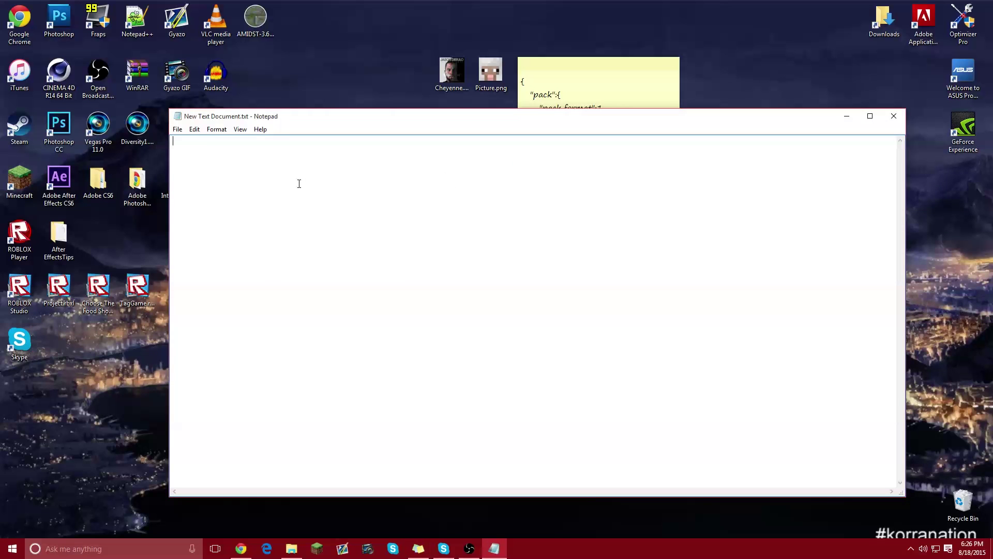
key("ctrl+v")
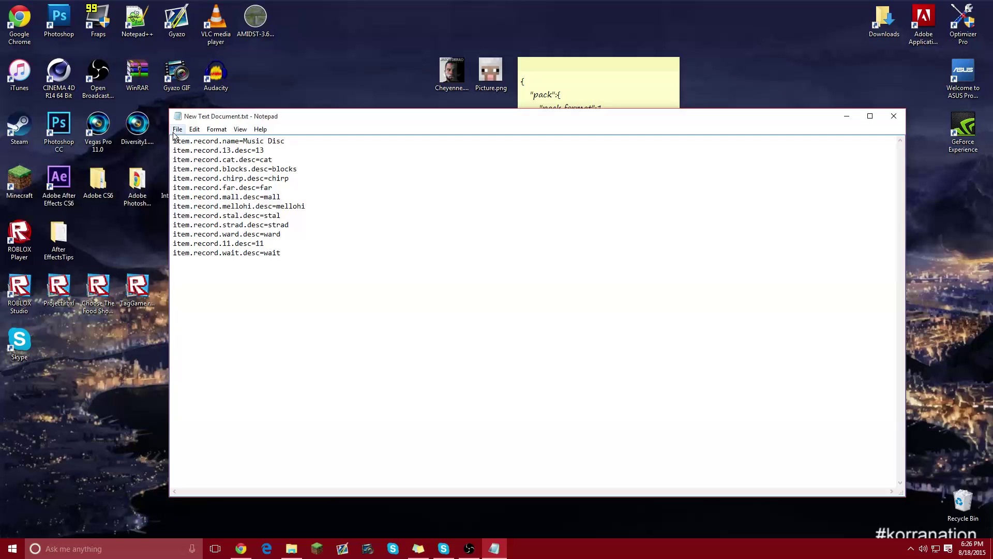
left_click(178, 129)
left_click(198, 164)
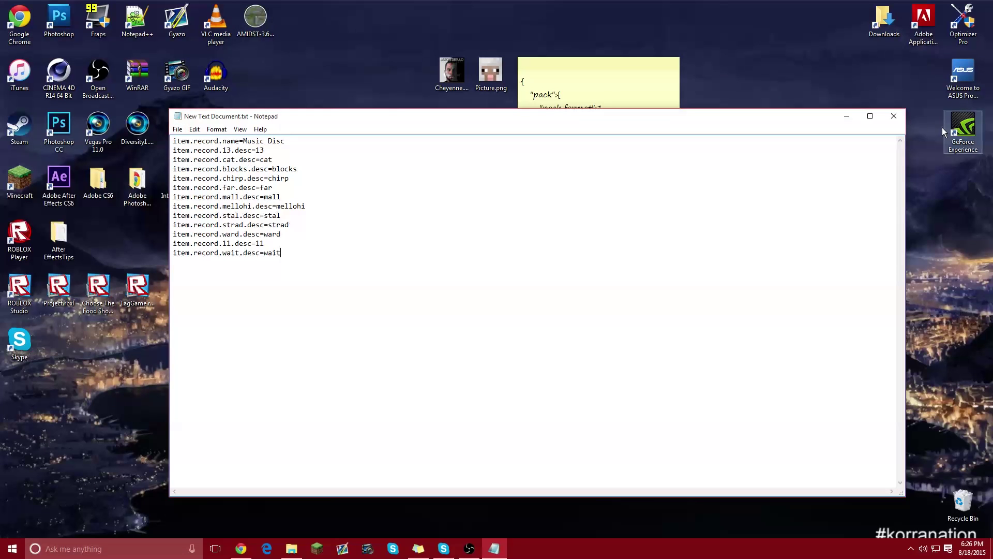
left_click(892, 116)
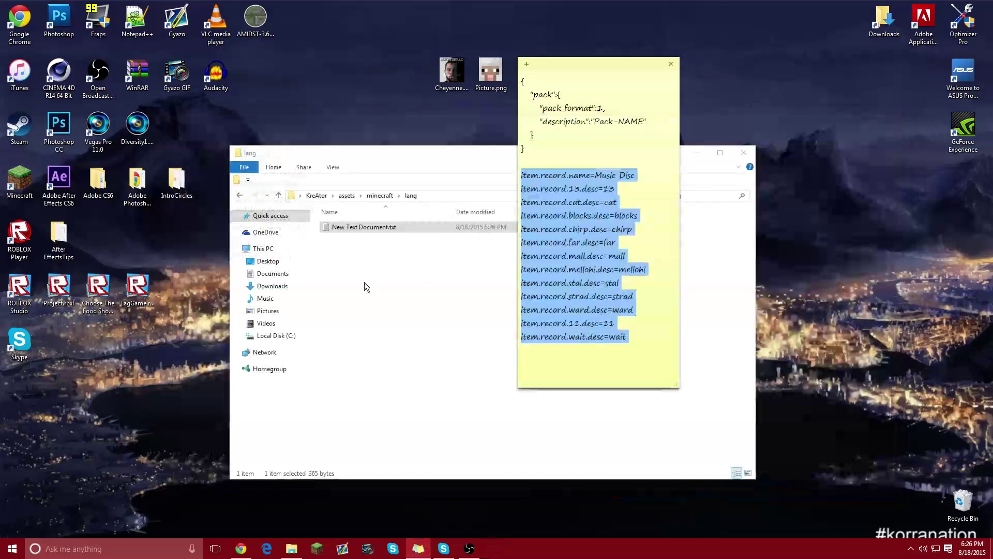
left_click(433, 293)
left_click(239, 195)
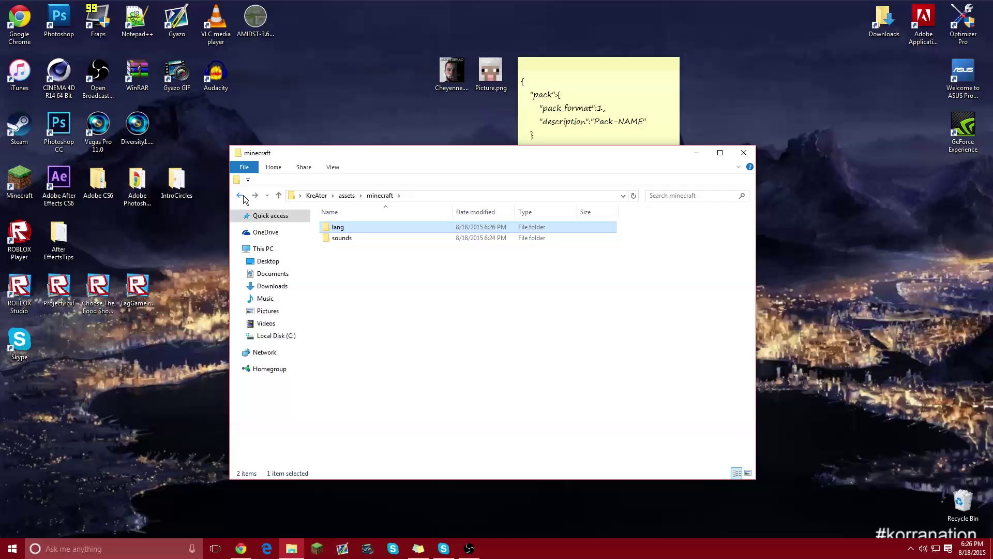
Open sounds > records and move the sticky note to the screen's right side
double_click(357, 239)
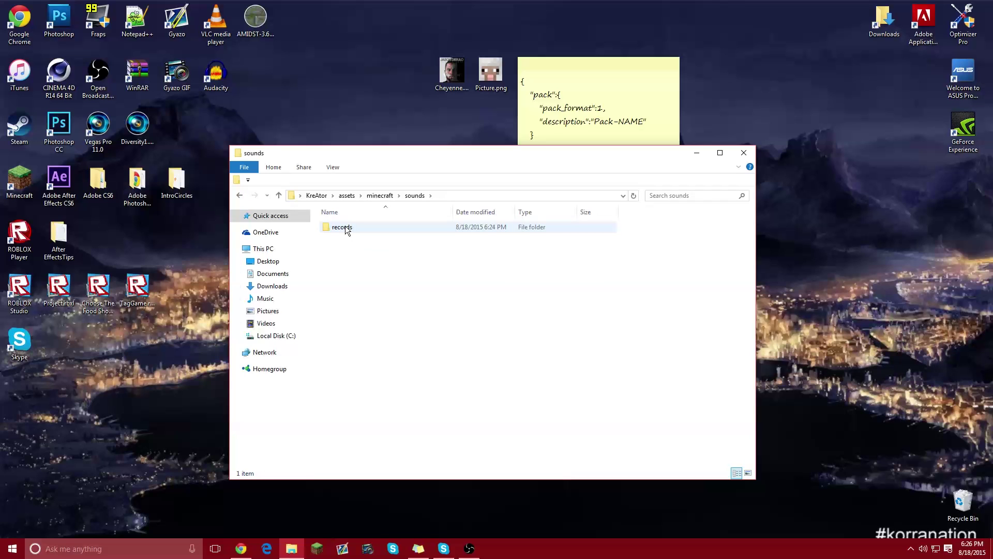
double_click(344, 228)
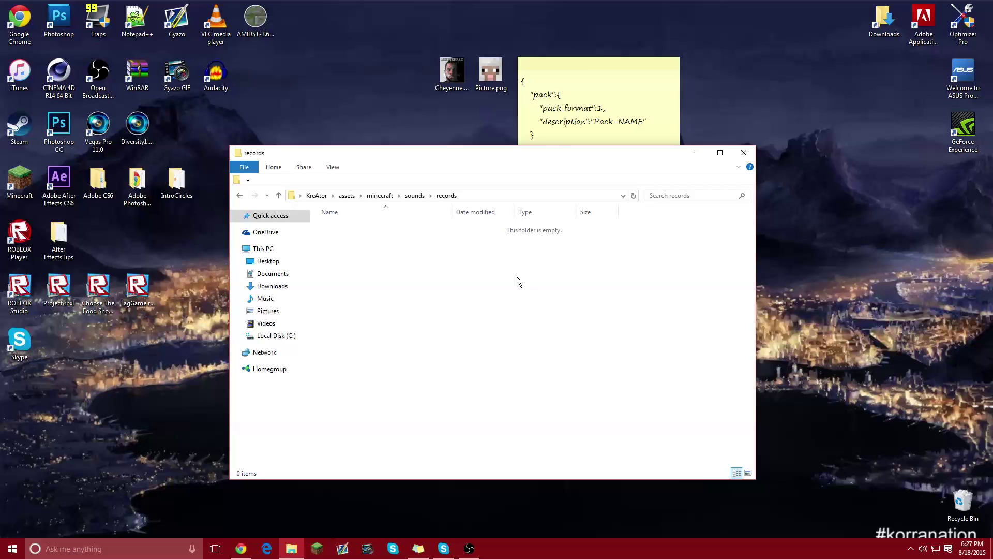
left_click(584, 72)
mouse_move(588, 67)
left_mouse_down()
mouse_move(759, 93)
mouse_move(824, 76)
left_mouse_up()
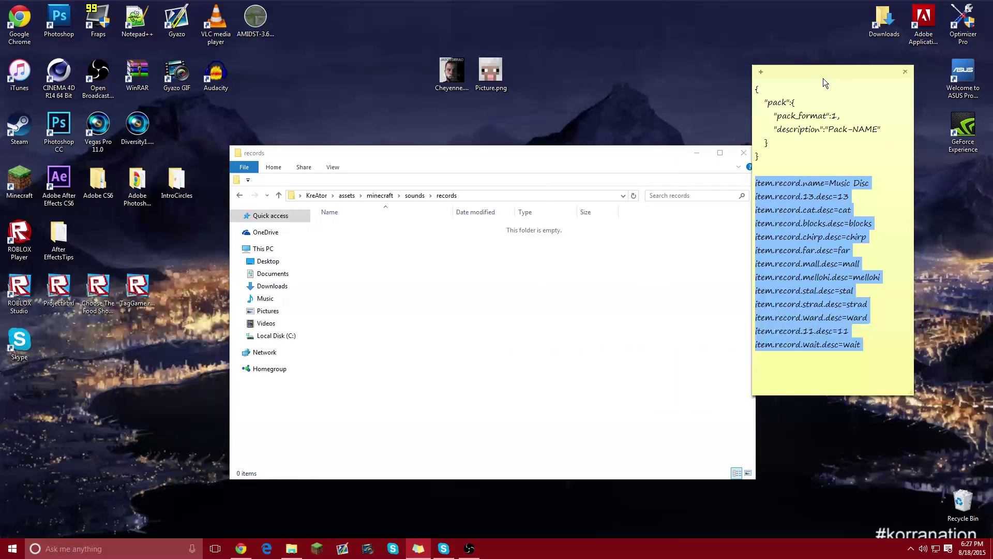
left_click(869, 182)
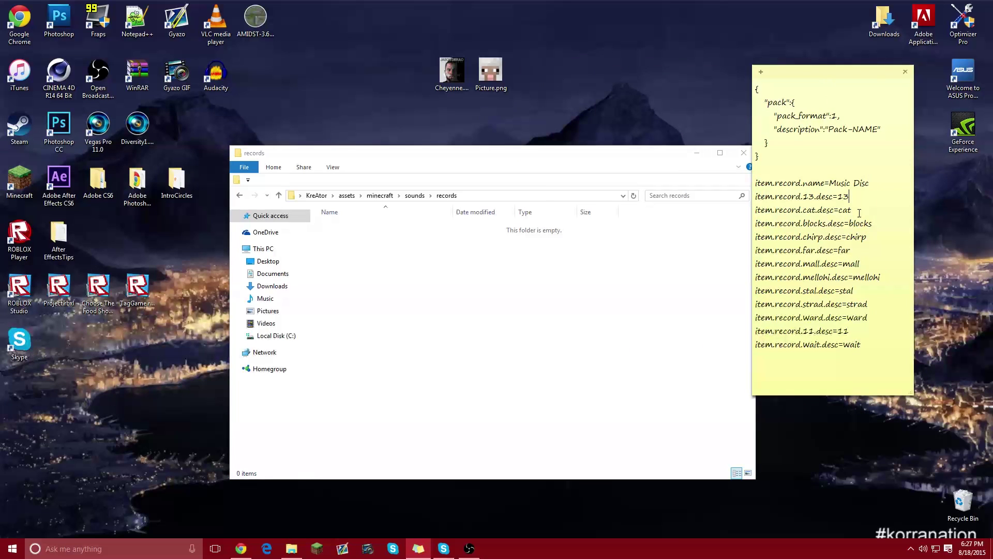
left_click(866, 237)
left_click(890, 279)
left_click(874, 318)
Pick out the mall disc line, select Cheyenne.mp3, and return to the OGG converter page
mouse_move(860, 264)
left_mouse_down()
mouse_move(830, 263)
mouse_move(863, 264)
left_mouse_up()
left_click(433, 265)
left_click_drag(443, 153, 439, 133)
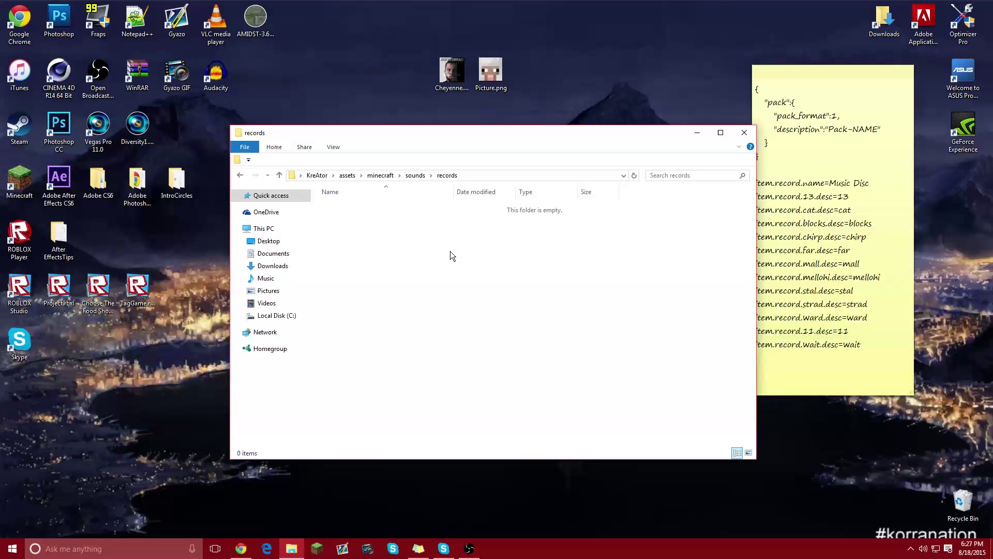
left_click(448, 76)
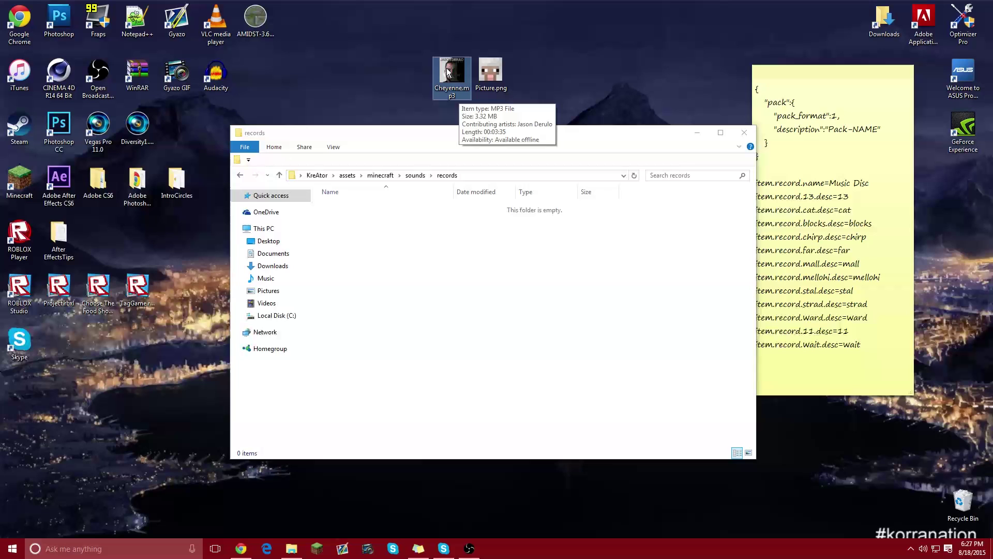
left_click(241, 547)
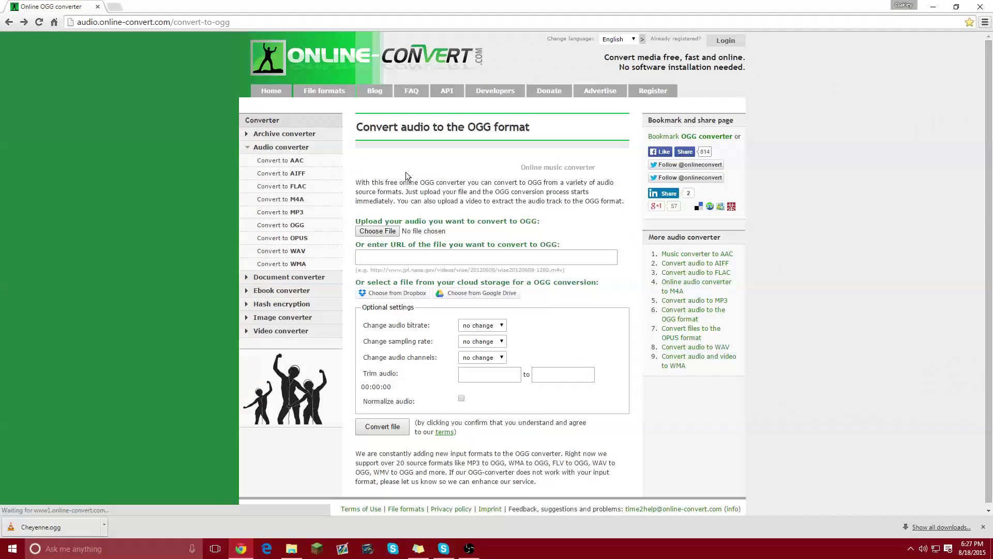
Upload Cheyenne.mp3 from the Desktop and convert it to OGG
left_click(388, 232)
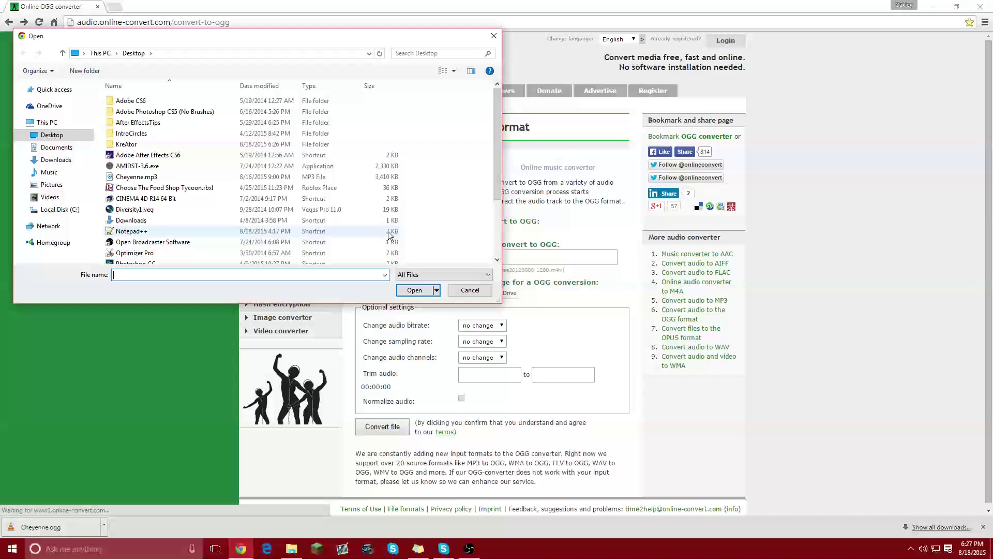
left_click(134, 176)
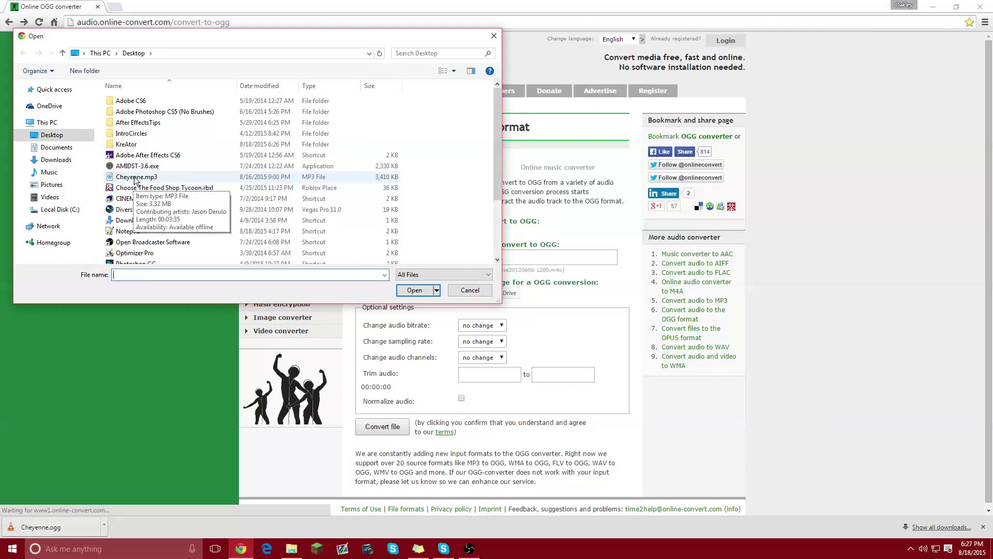
double_click(134, 177)
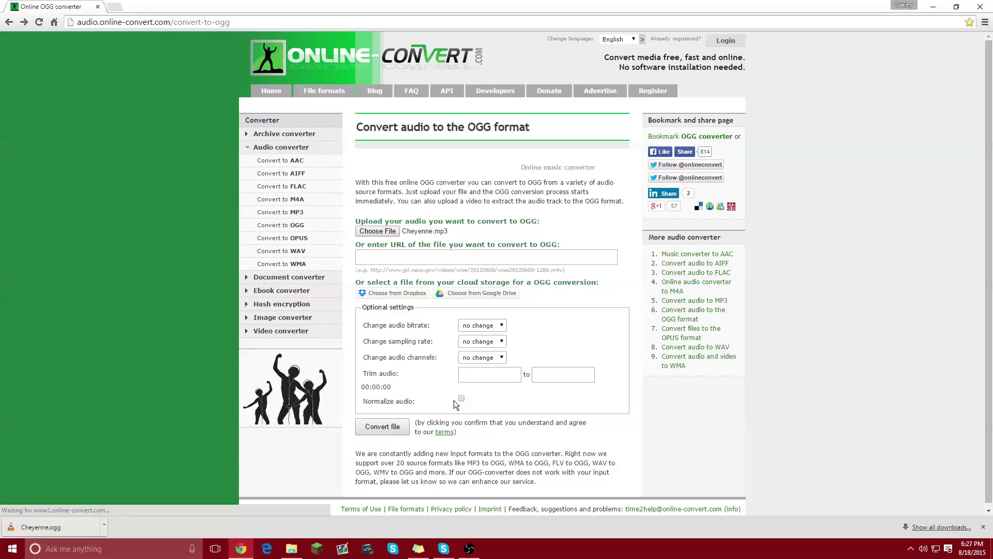
left_click(392, 429)
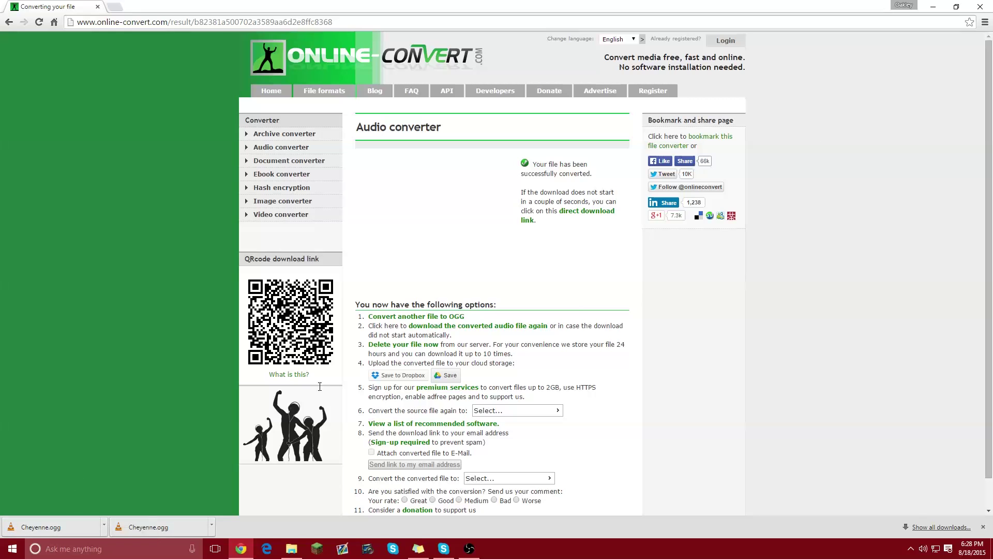
Move the downloaded Cheyenne.ogg via the desktop into the records folder
left_click(104, 527)
left_click(132, 492)
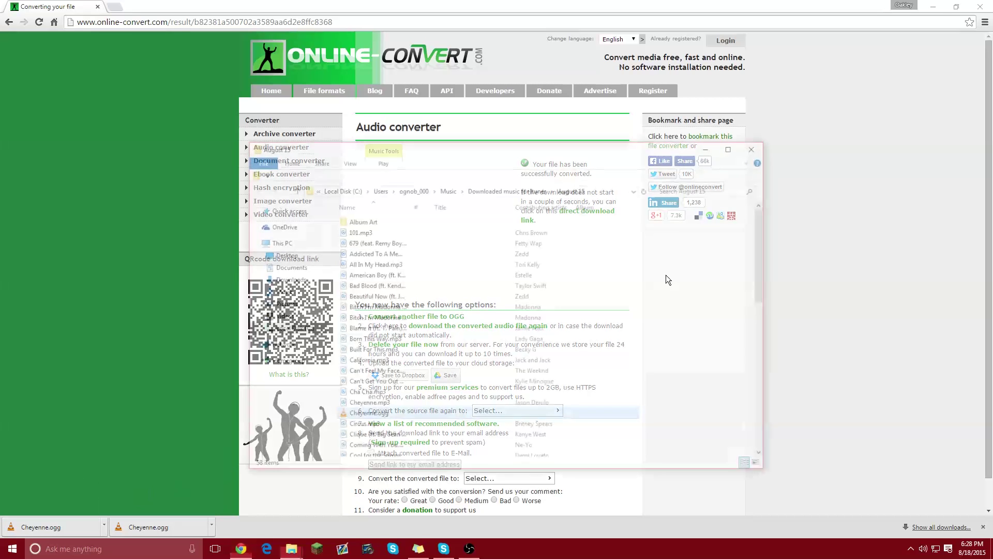
left_click(932, 6)
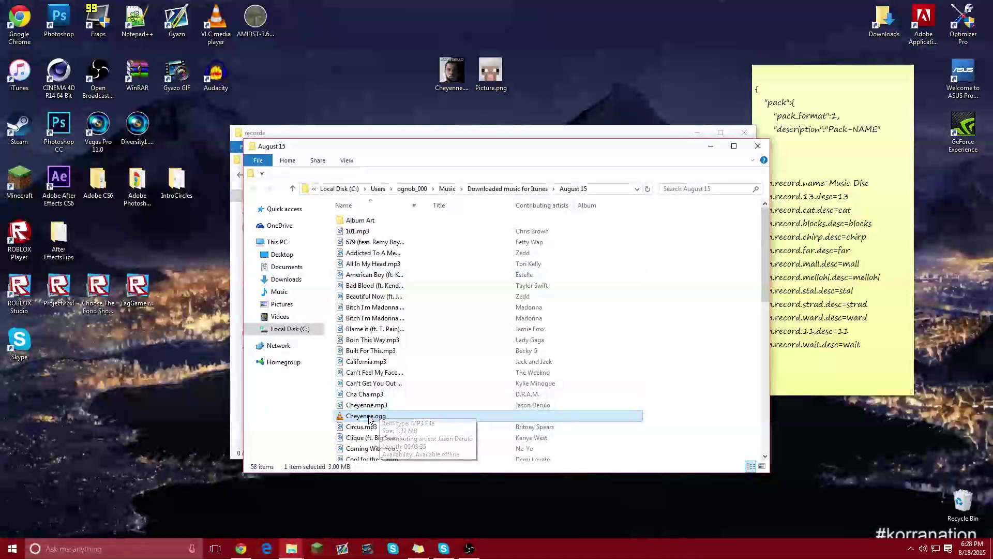
left_click_drag(369, 420, 401, 89)
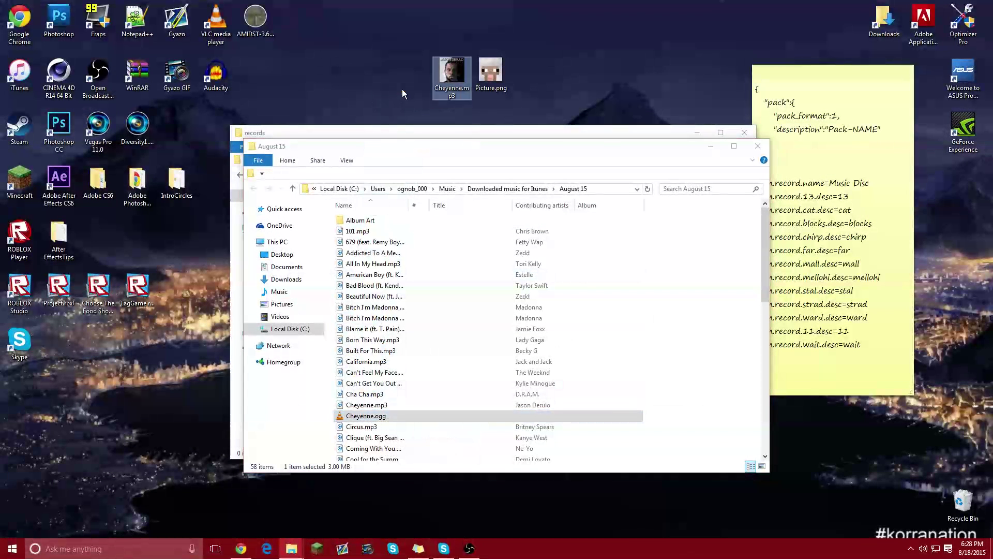
left_click(766, 147)
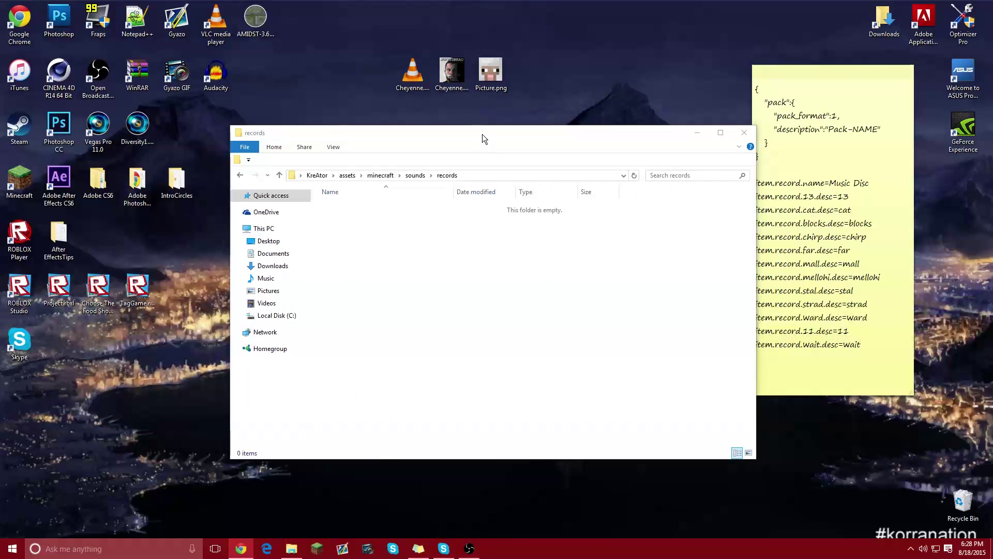
left_click(416, 73)
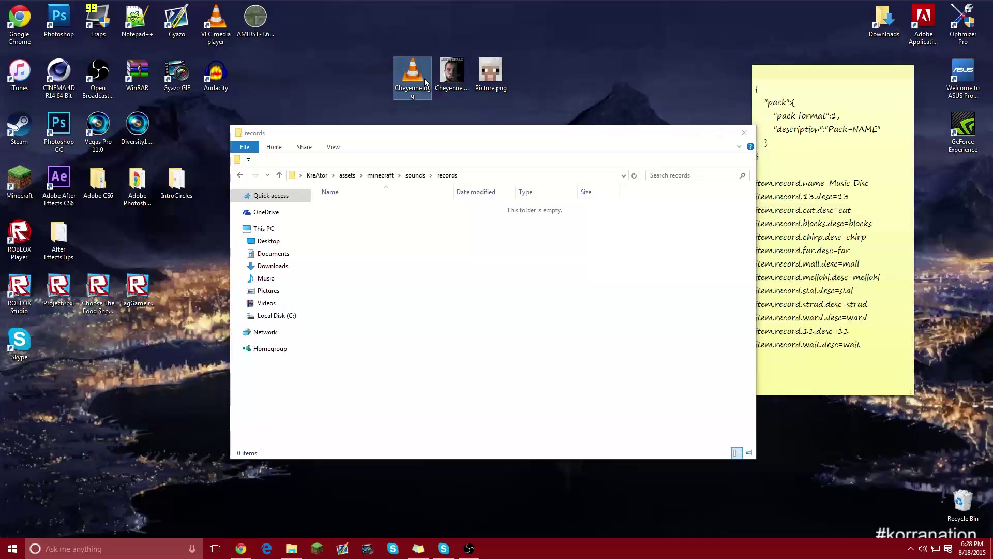
mouse_move(415, 83)
left_mouse_down()
mouse_move(424, 167)
mouse_move(399, 256)
left_mouse_up()
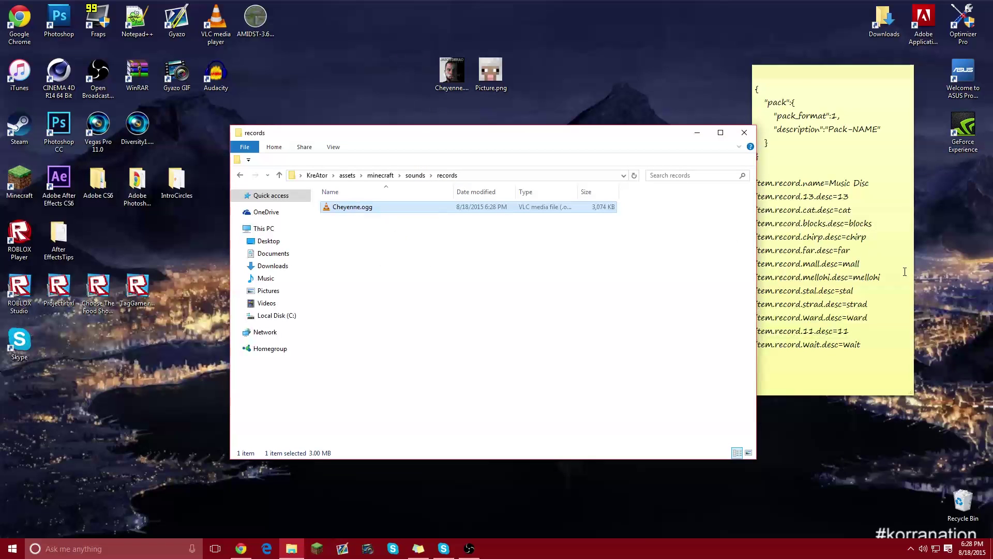
Rename Cheyenne.ogg to mall.ogg and go back up to the minecraft folder
left_click(870, 262)
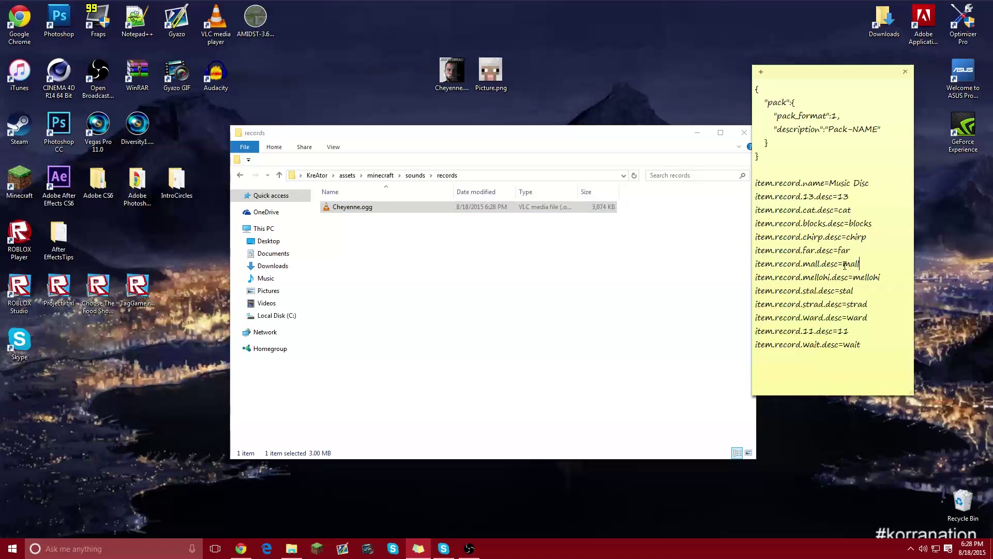
double_click(848, 263)
left_click(869, 262)
left_click(356, 210)
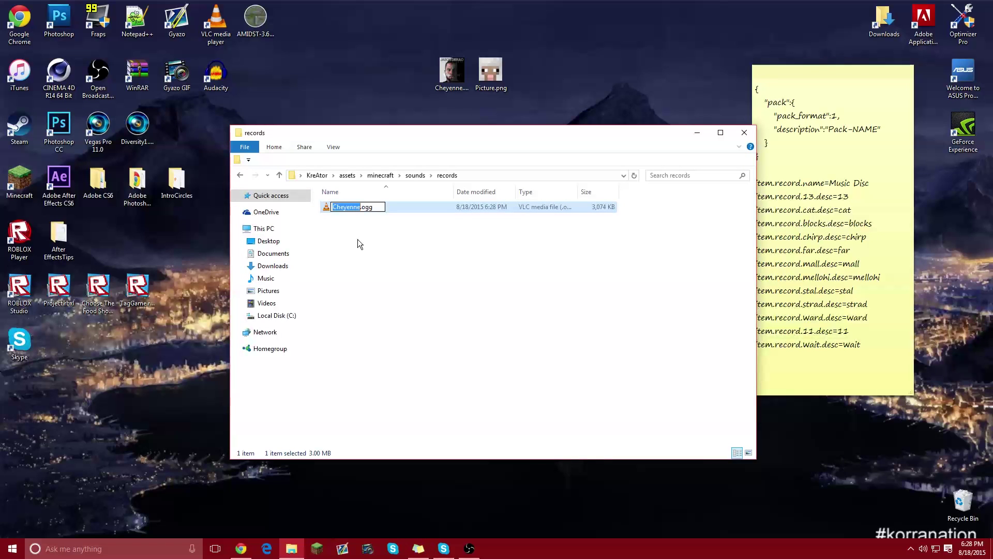
type("mall")
key("Return")
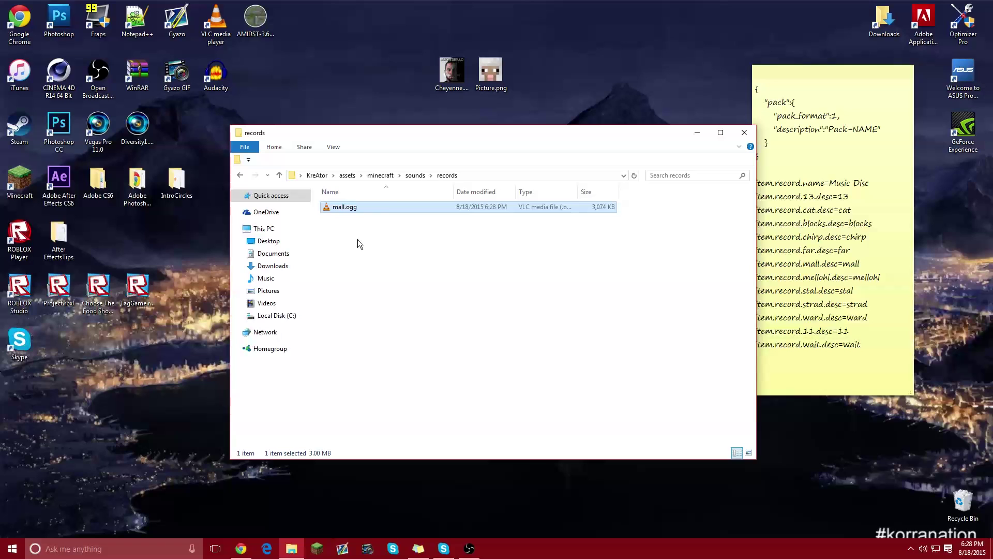
left_click(239, 175)
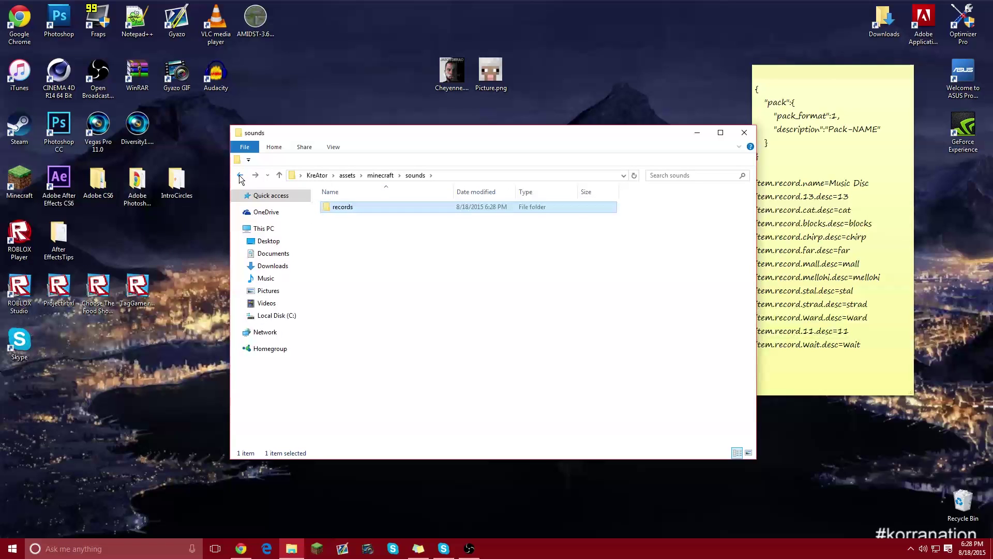
left_click(239, 175)
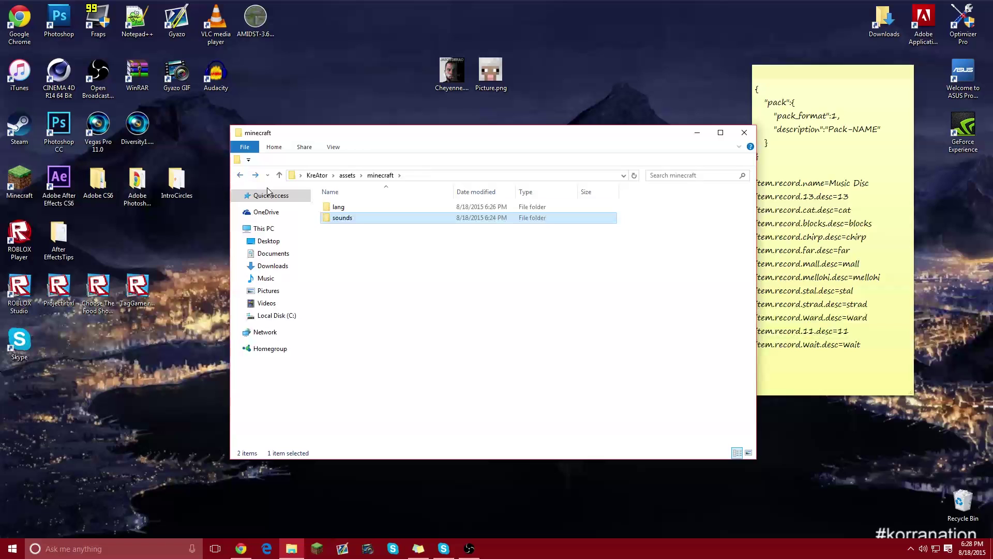
In the lang text document, change the mall disc description to Cheyenne and save
double_click(337, 206)
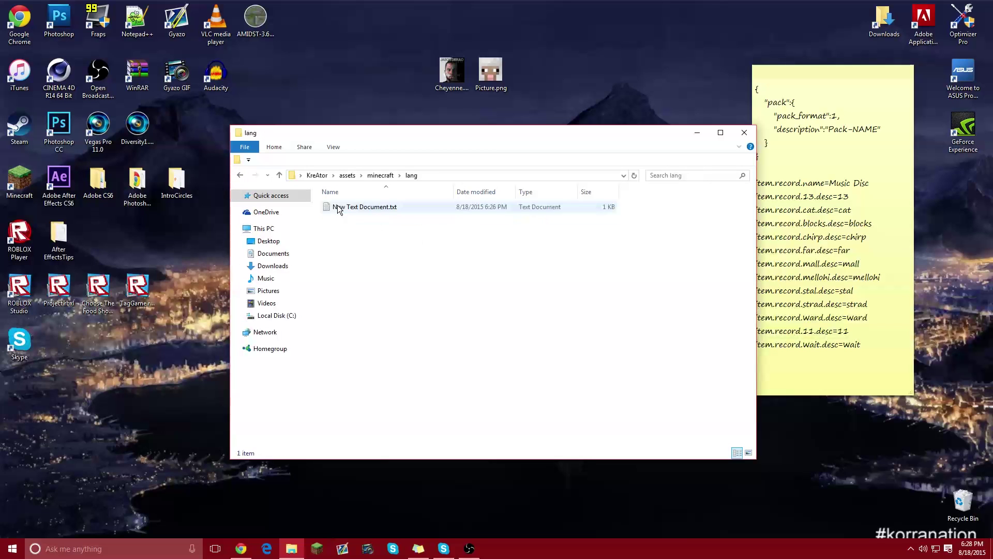
double_click(358, 206)
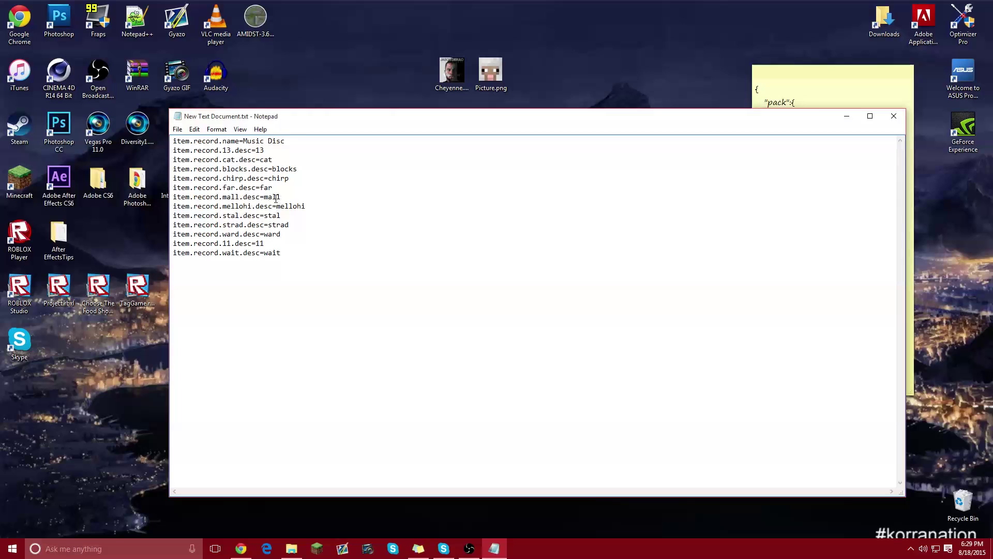
left_click_drag(282, 197, 265, 197)
type("Cheyenn")
type("e")
left_click(178, 129)
left_click(200, 164)
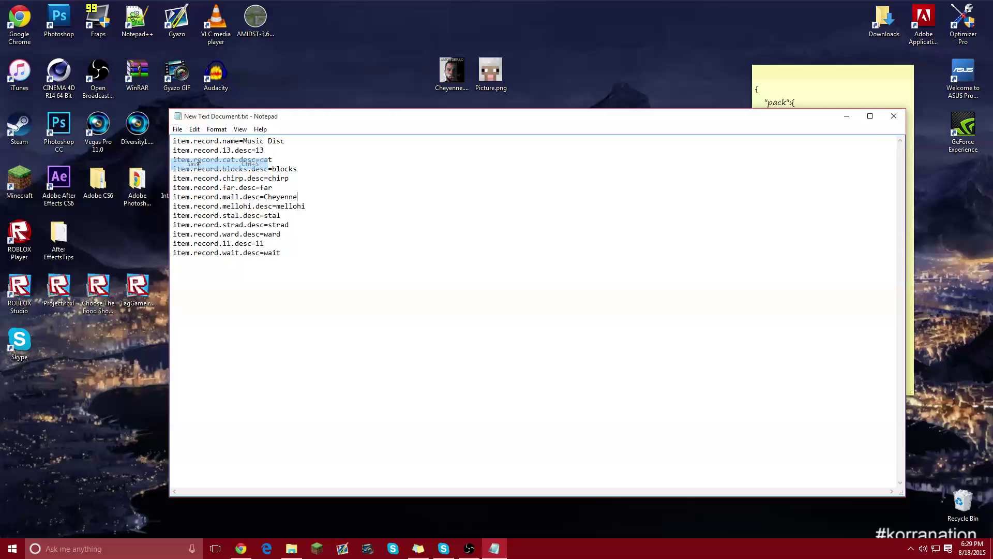
left_click(894, 116)
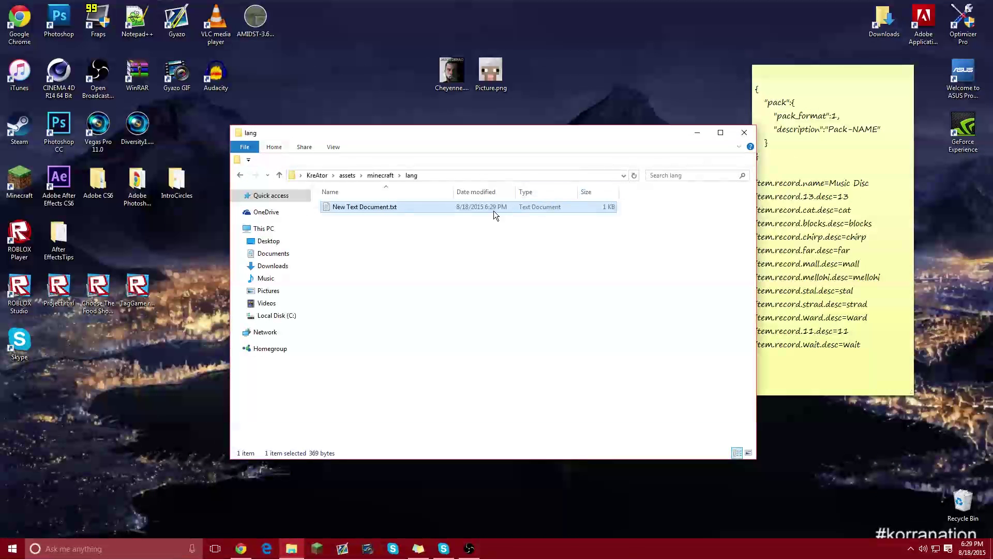
Reopen the document, retype the strad disc description value, and save again
double_click(377, 209)
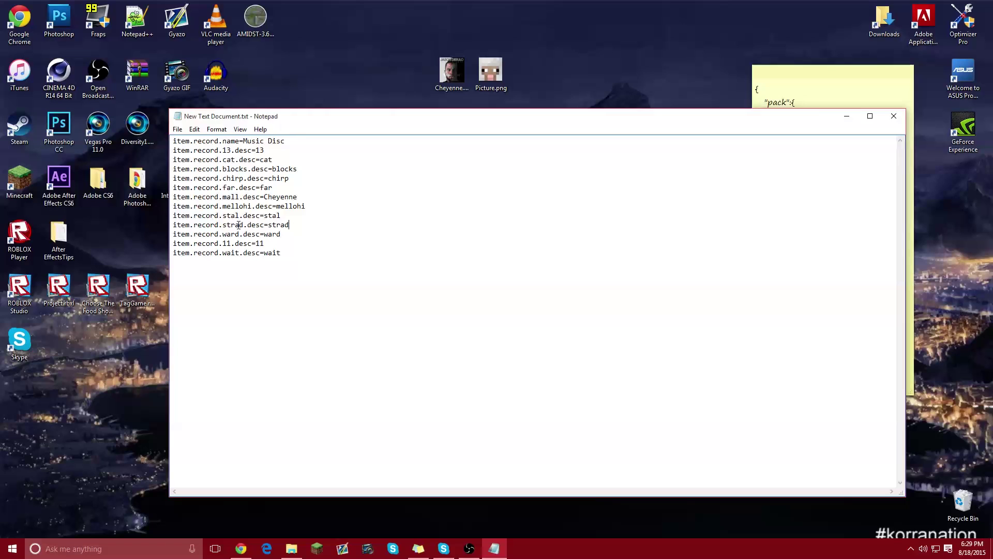
left_click_drag(289, 224, 268, 225)
type("star")
key("BackSpace")
key("BackSpace")
type("rad")
left_click(177, 129)
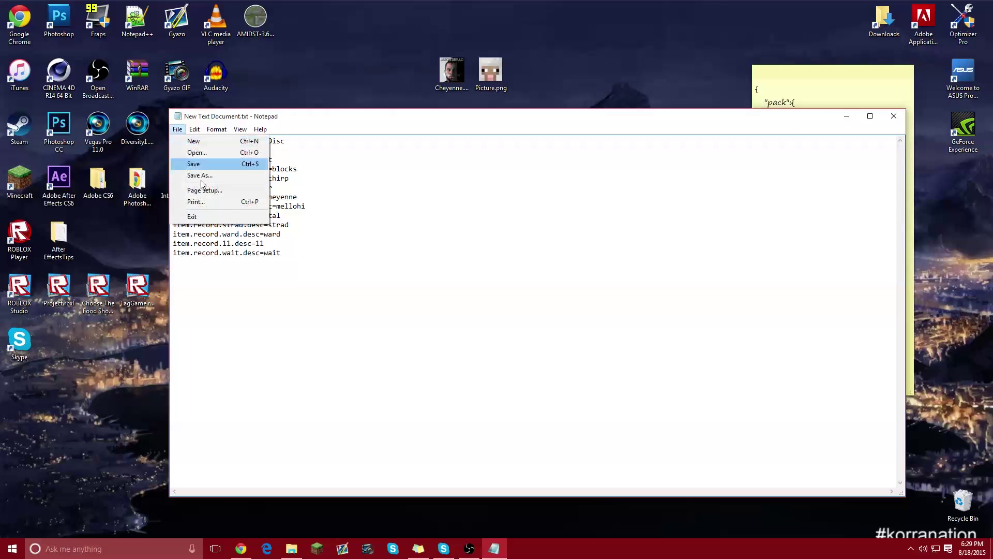
left_click(199, 163)
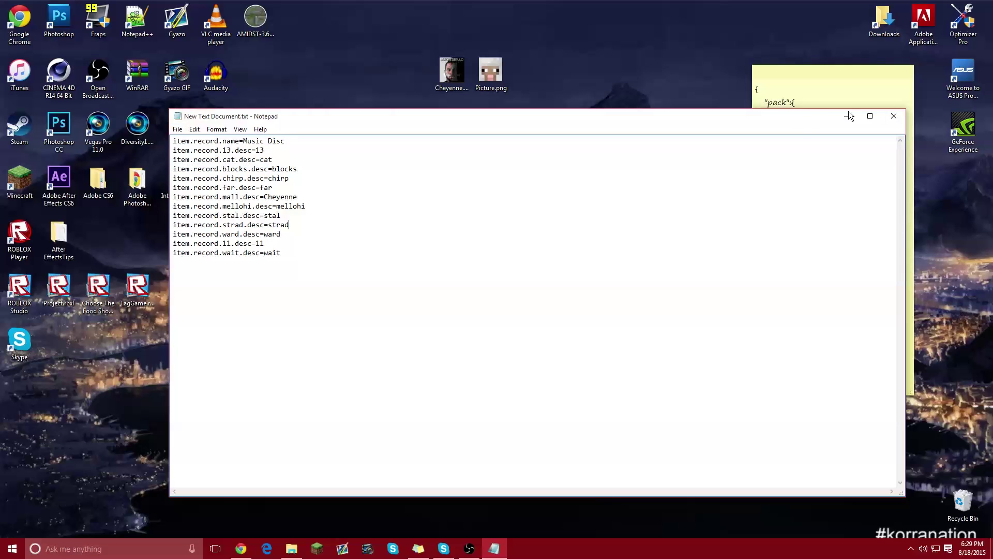
Close the text file and rename New Text Document.txt to en_US.lang, accepting the extension change
left_click(894, 116)
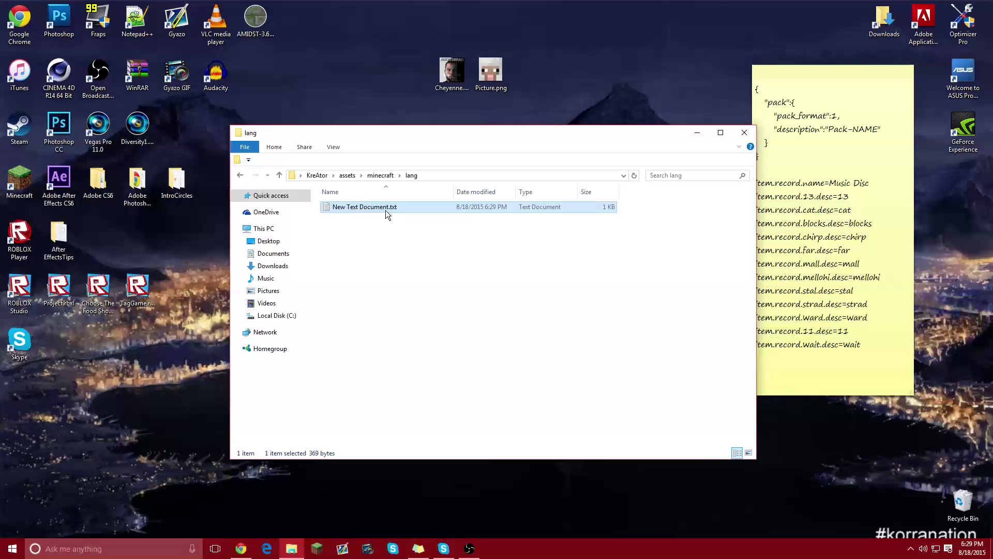
left_click(388, 210)
left_click_drag(406, 207, 331, 207)
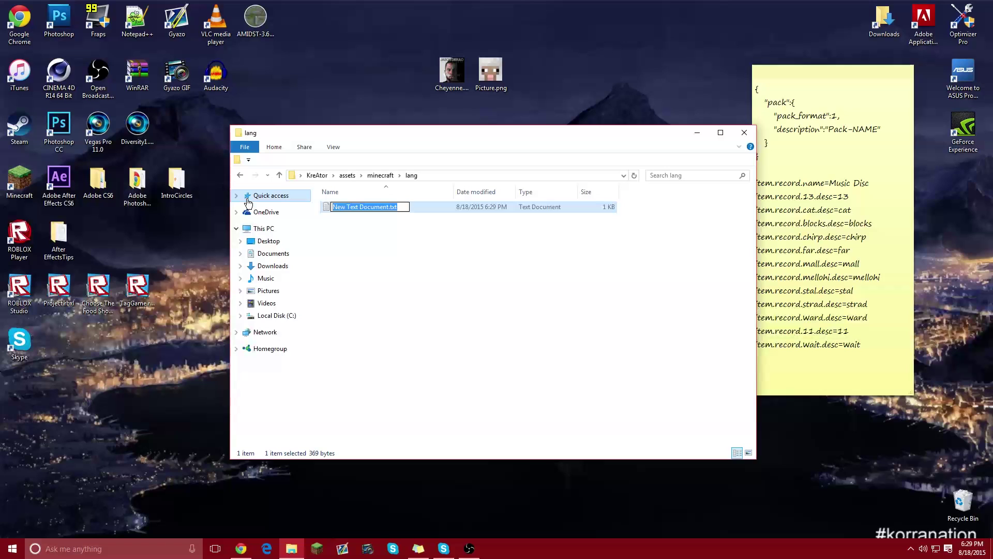
type("en")
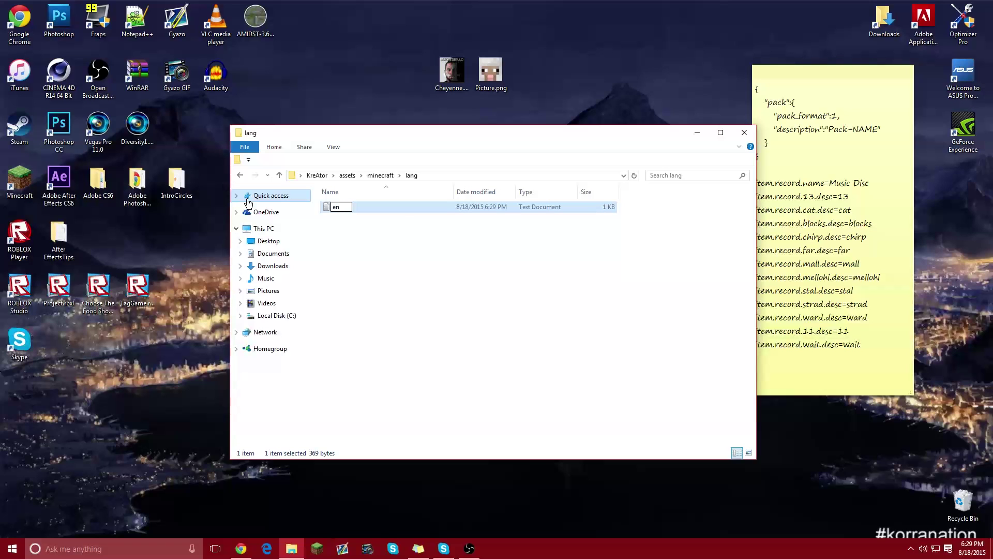
type("_")
type("US")
type(".lang")
key("Return")
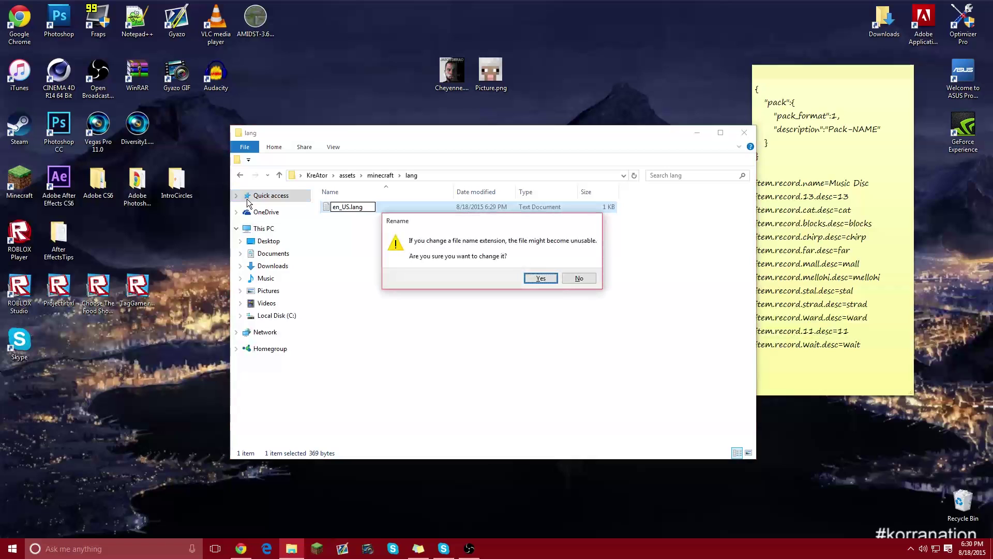
left_click(538, 281)
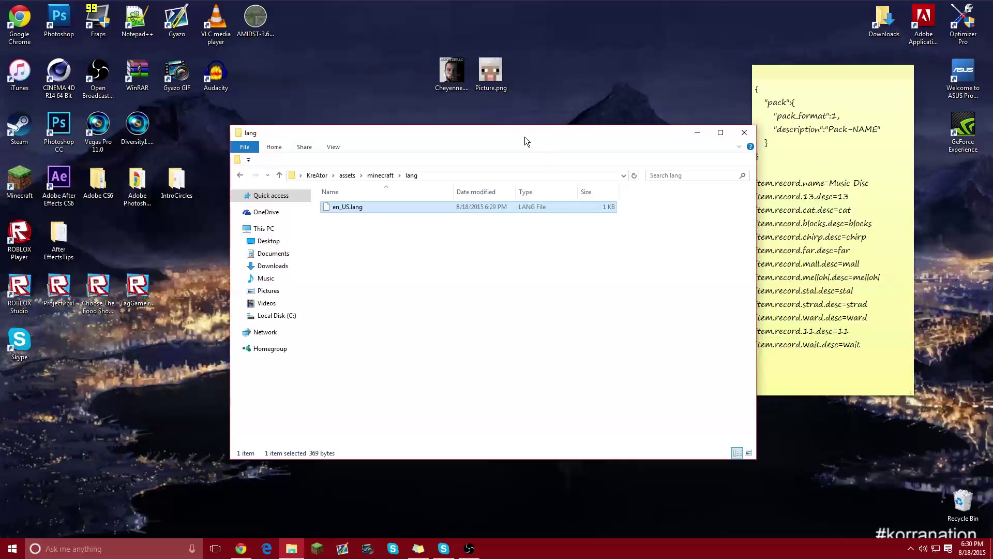
Go back up to the KreAtor folder and close its window
left_click_drag(525, 137, 534, 146)
left_click(250, 186)
left_click(249, 185)
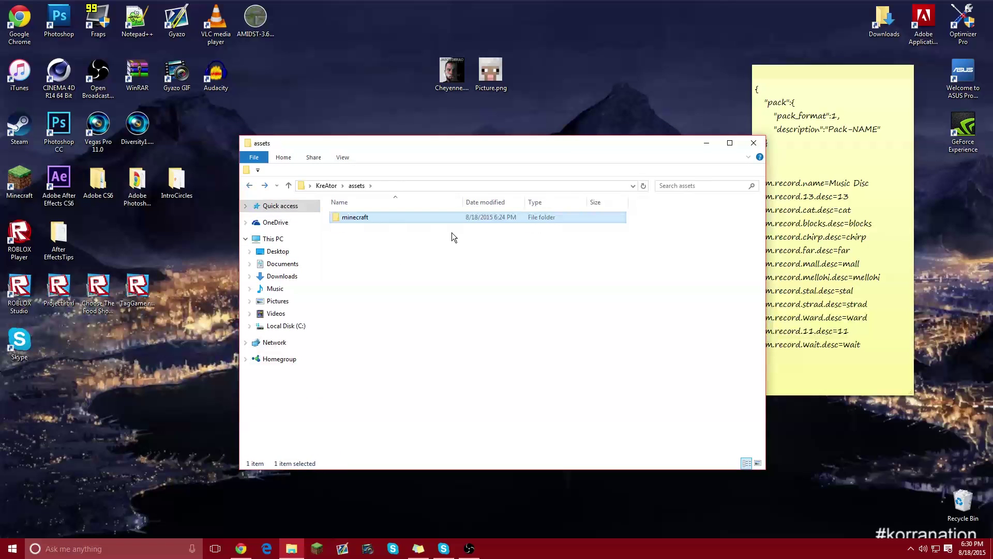
left_click(248, 184)
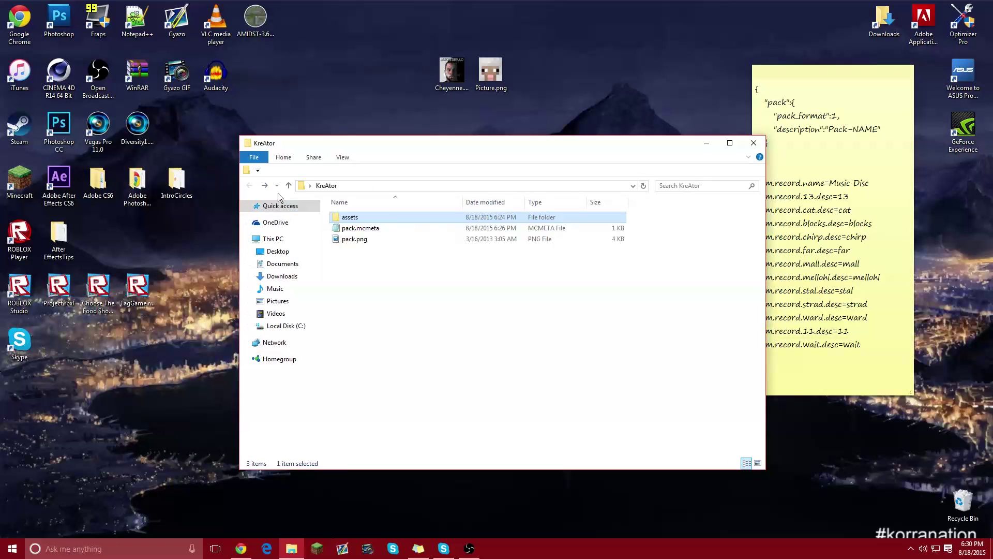
left_click(753, 143)
Launch Minecraft and move the KreAtor folder into its resourcepacks folder via Options > Resource Packs
left_click(317, 548)
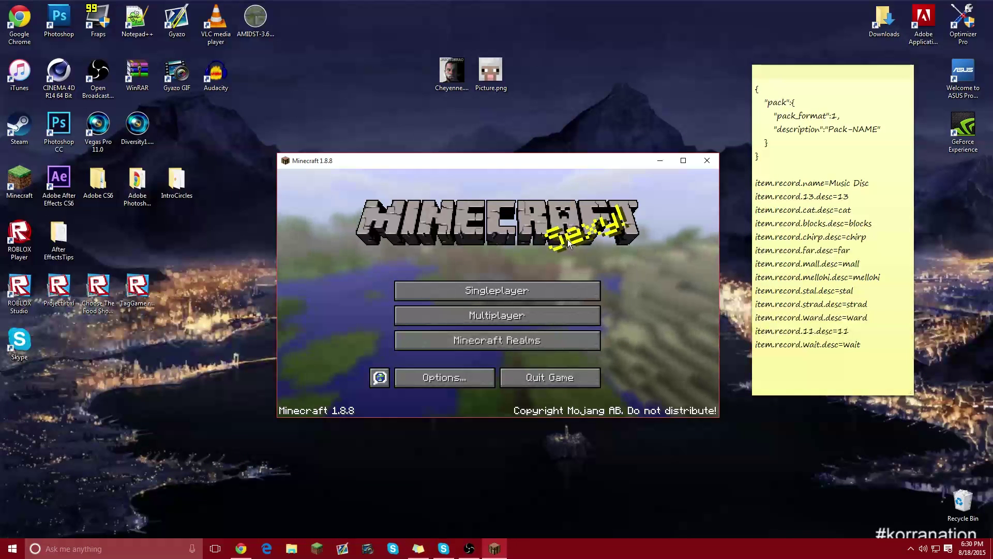
left_click(440, 374)
left_click(419, 358)
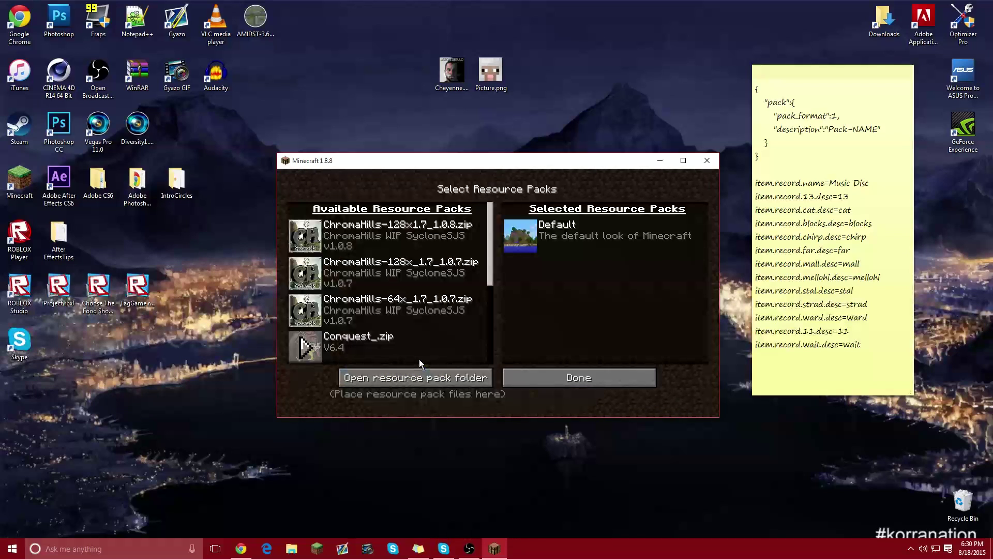
left_click(416, 374)
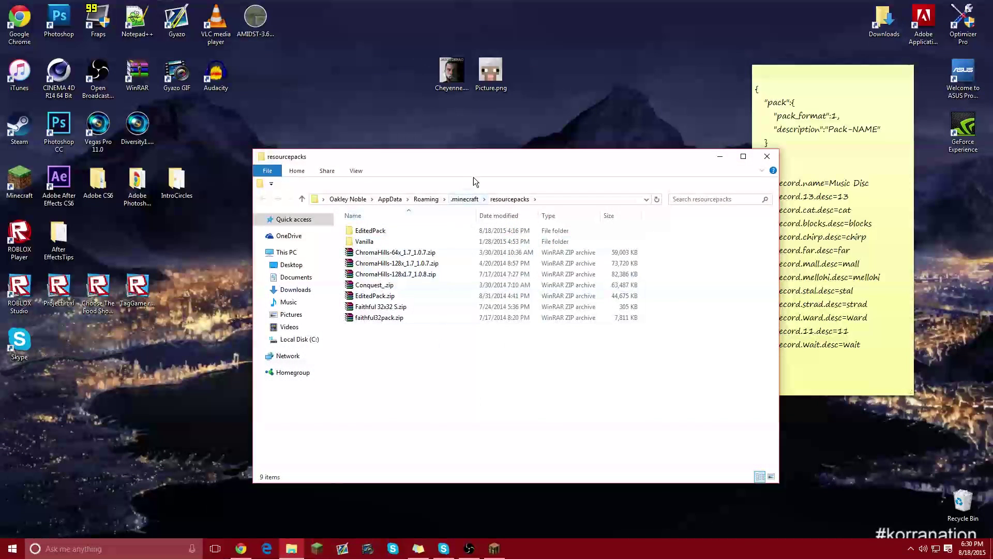
mouse_move(471, 161)
left_mouse_down()
mouse_move(439, 223)
mouse_move(430, 317)
mouse_move(427, 284)
left_mouse_up()
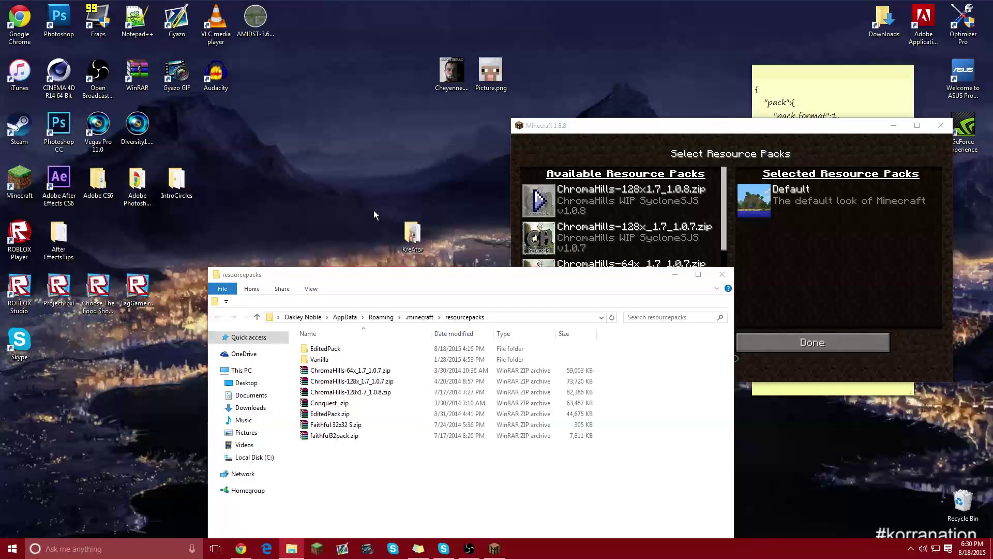
left_click_drag(414, 260, 379, 468)
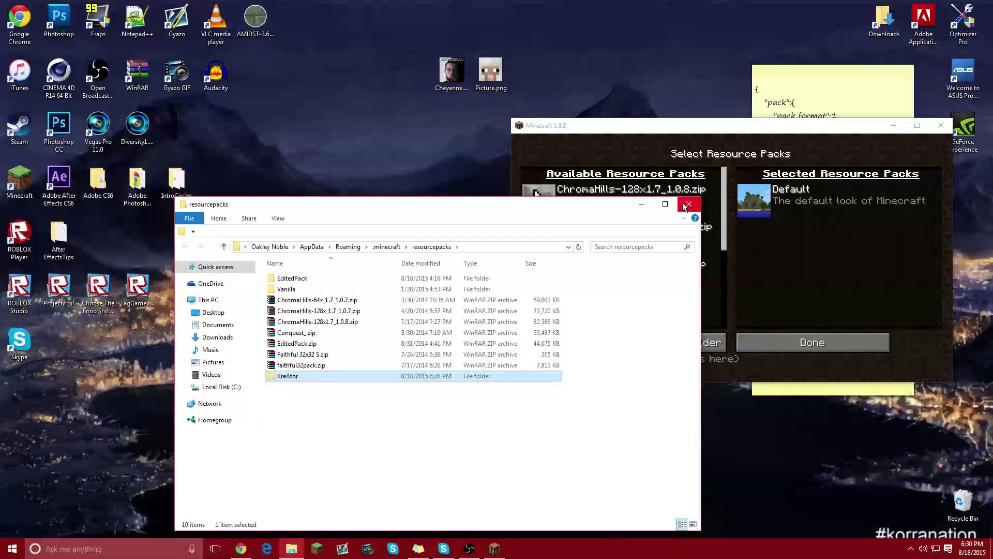
left_click(721, 274)
Refresh the Resource Packs list and activate KreAtor above Default
left_click_drag(725, 241, 730, 325)
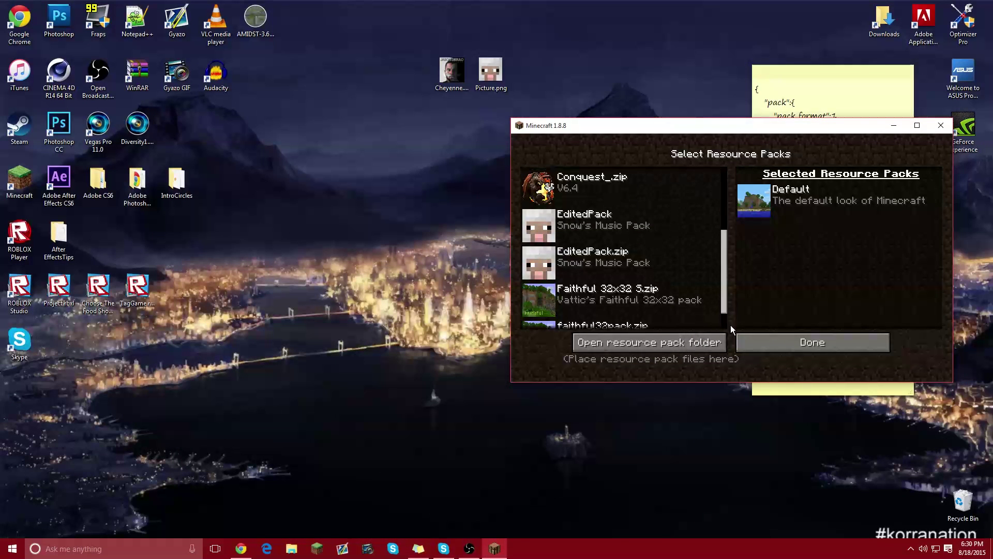
scroll(725, 316, "down", 2)
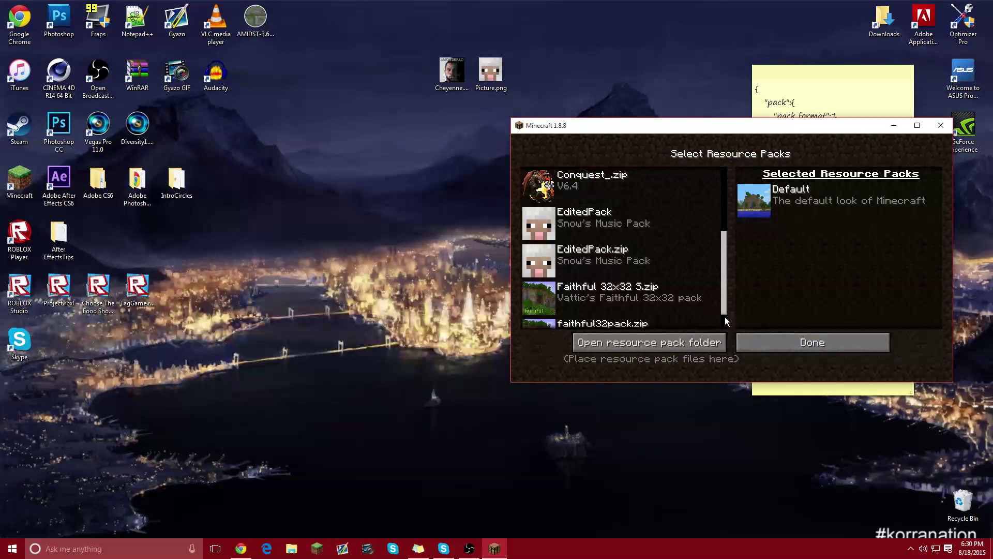
left_click(767, 343)
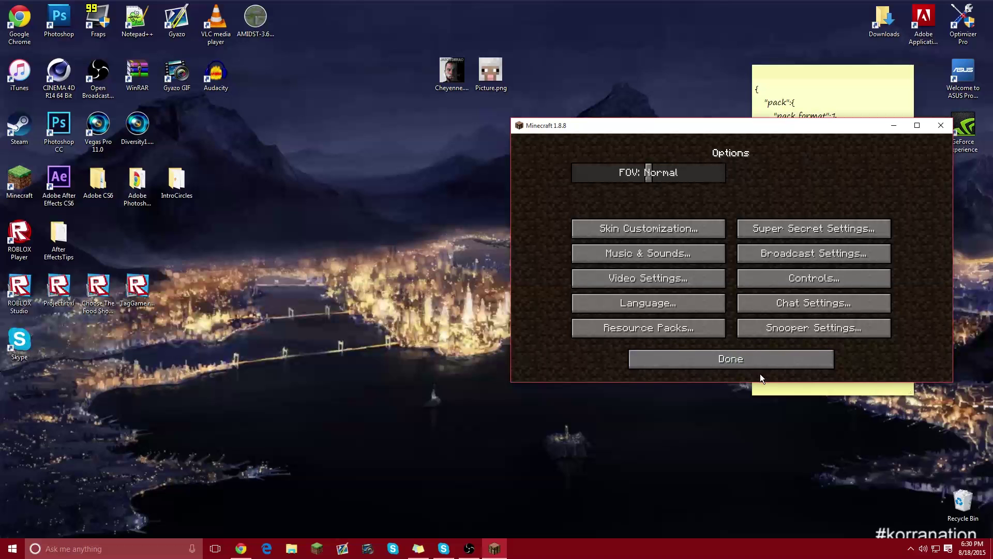
left_click(651, 328)
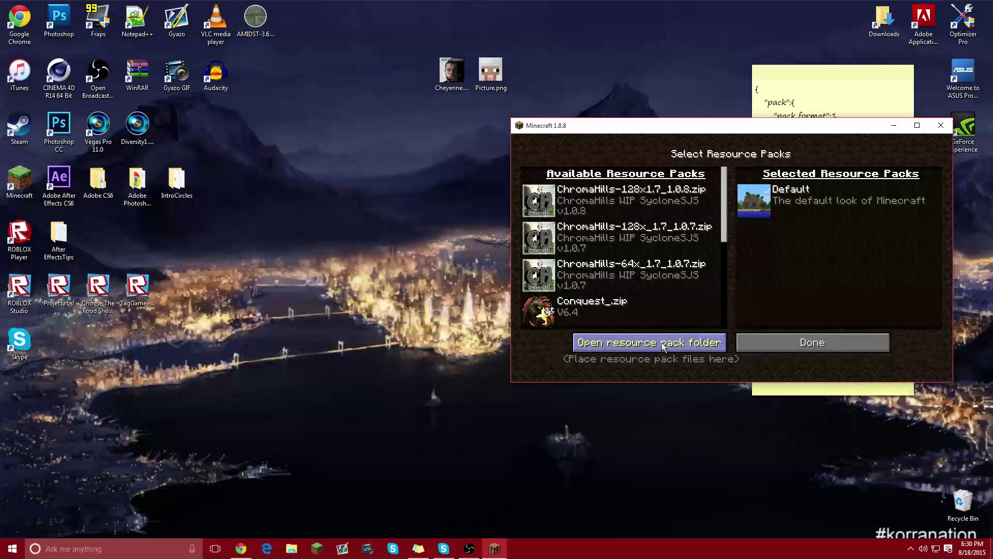
scroll(724, 232, "down", 5)
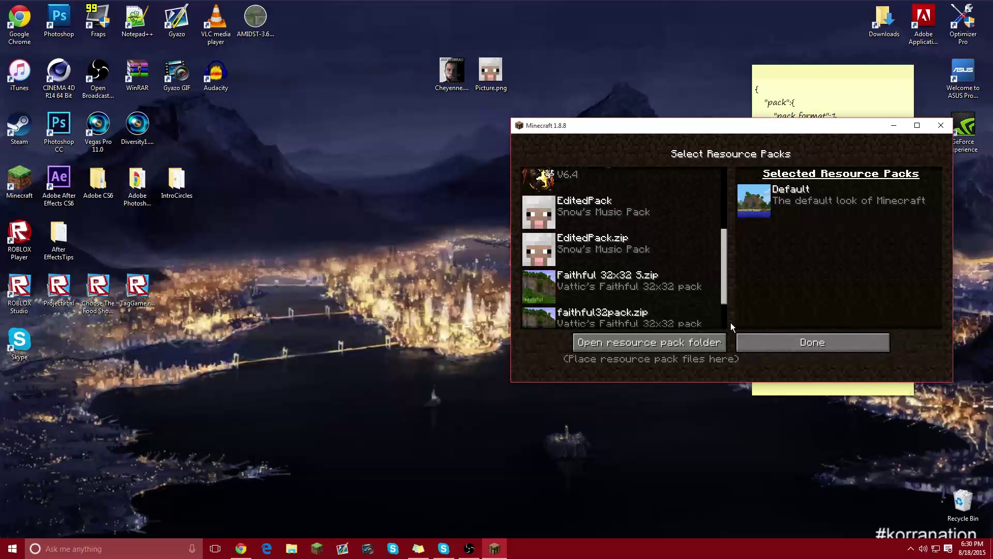
mouse_move(725, 292)
left_mouse_down()
mouse_move(724, 312)
mouse_move(603, 314)
left_mouse_up()
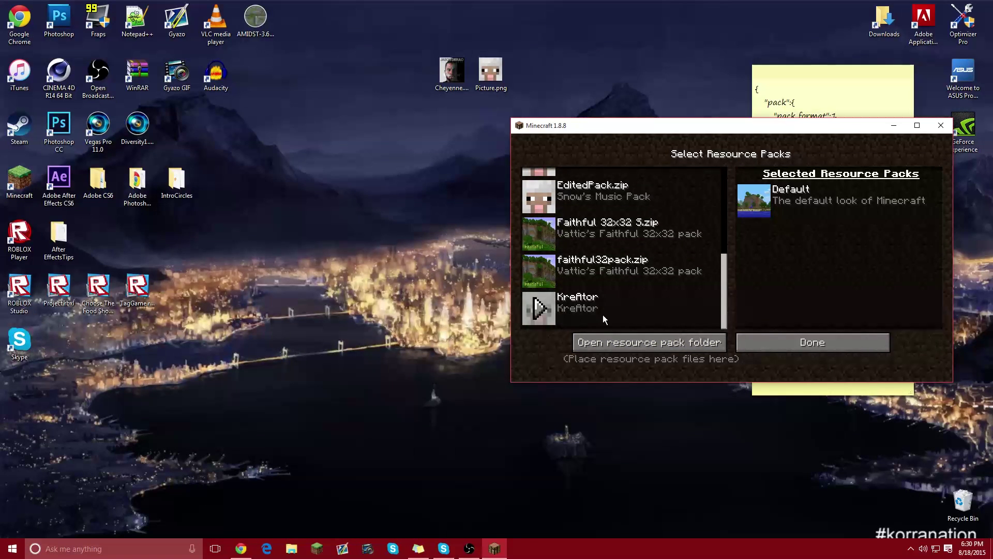
left_click(537, 309)
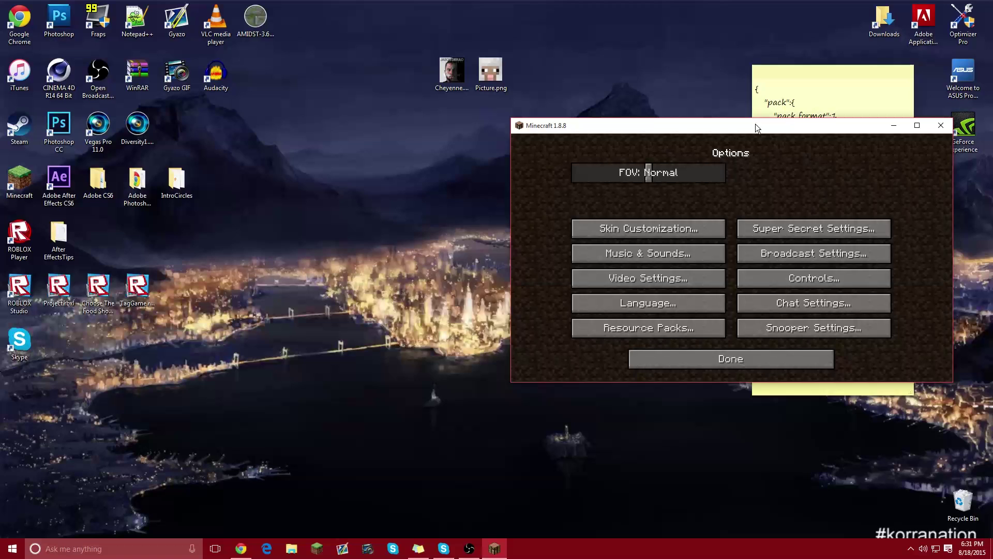
Maximize the game window and load the singleplayer world
left_click_drag(755, 129, 528, 125)
left_click(543, 356)
left_click(696, 122)
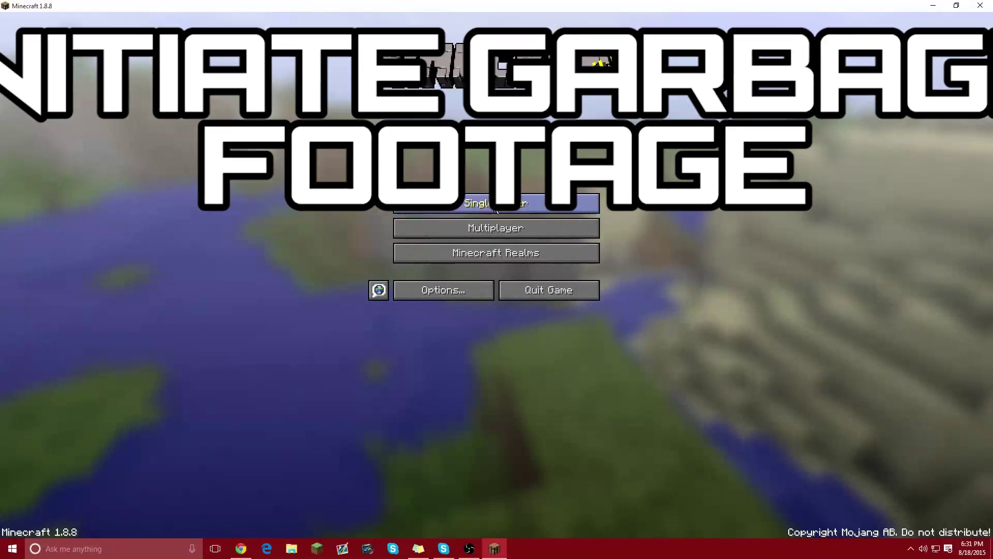
left_click(483, 199)
double_click(423, 65)
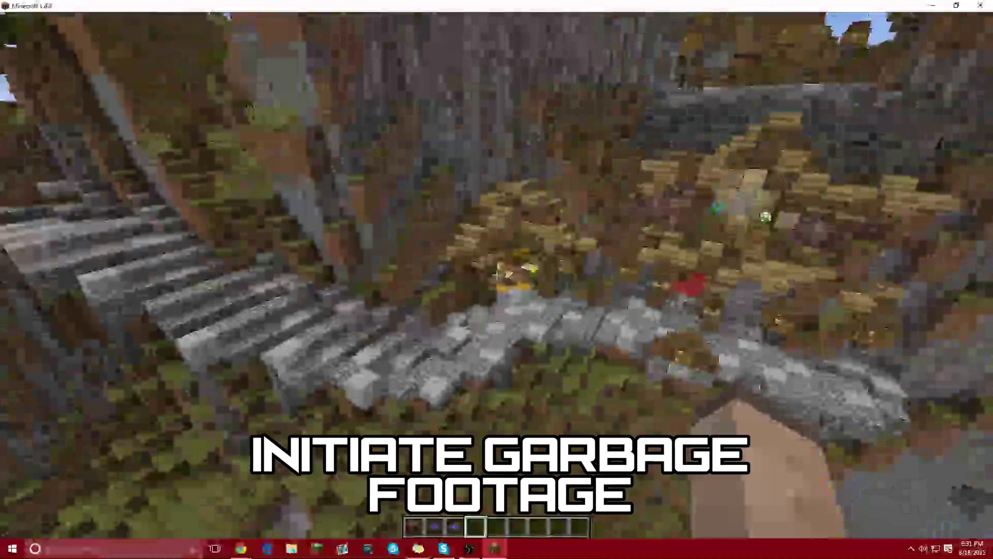
Put a jukebox and the renamed music disc in the hotbar, place the jukebox and insert the disc
key("2")
key("e")
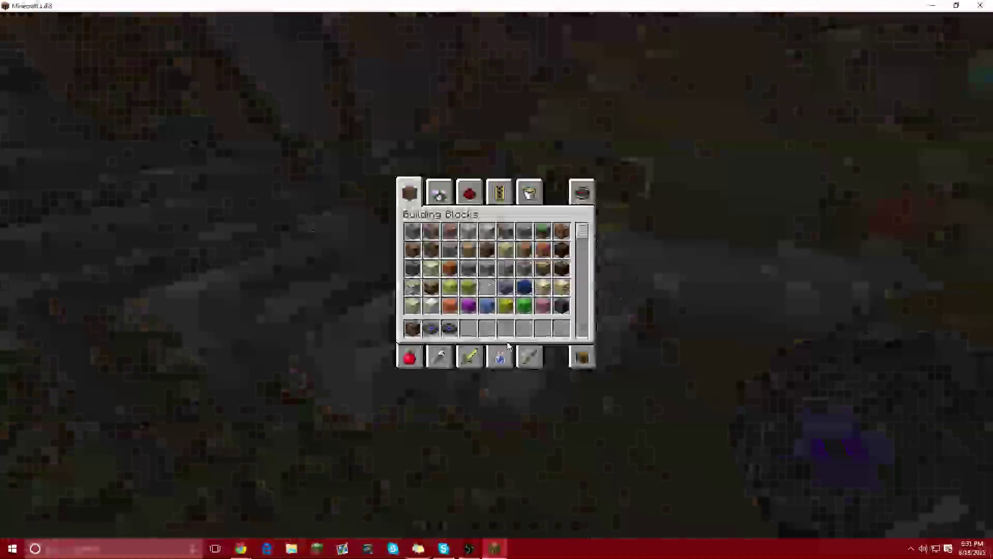
key("2")
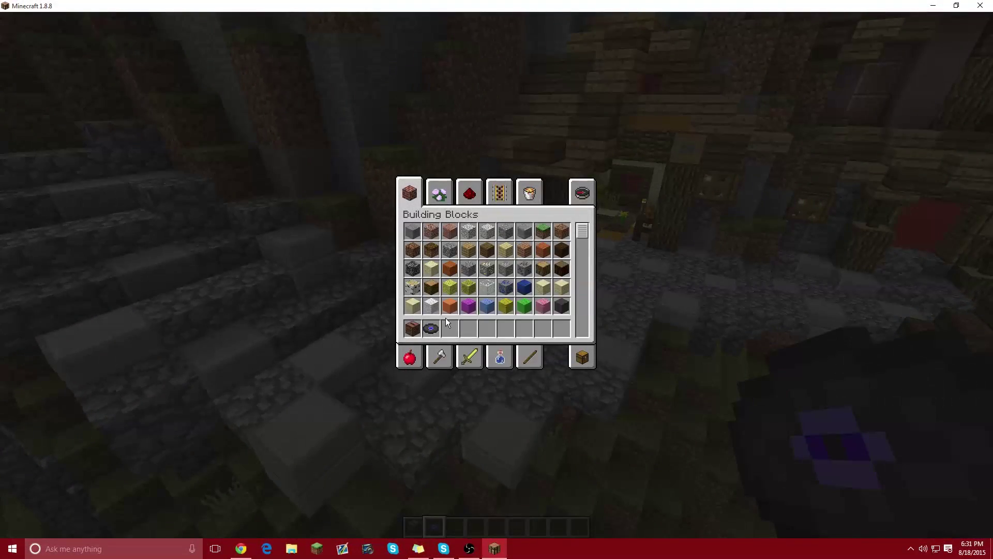
key("1")
key("e")
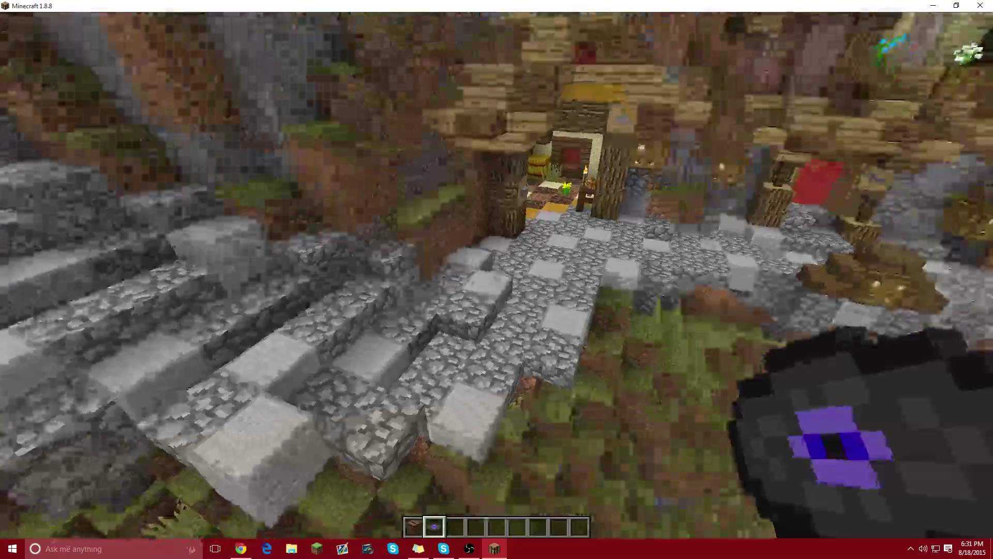
key("1")
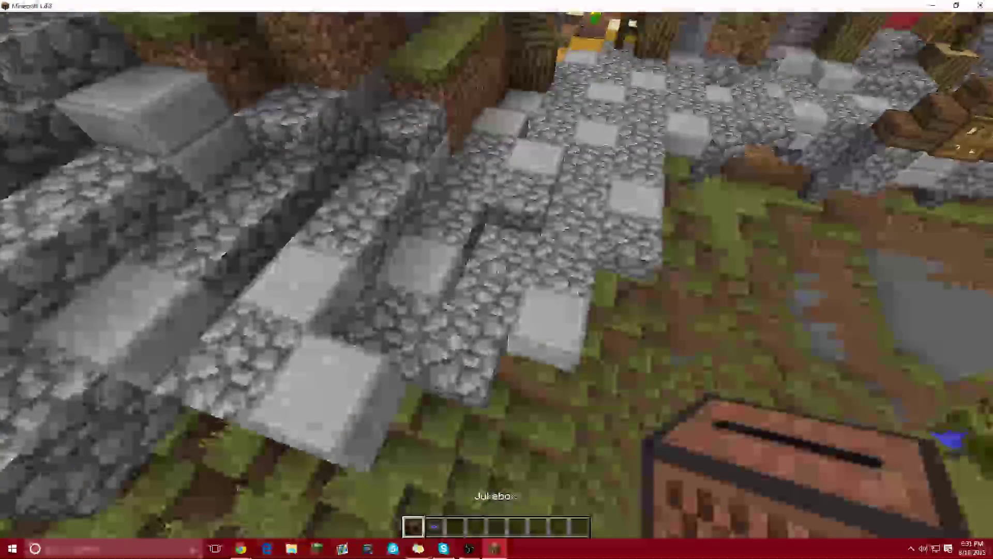
right_click(496, 276)
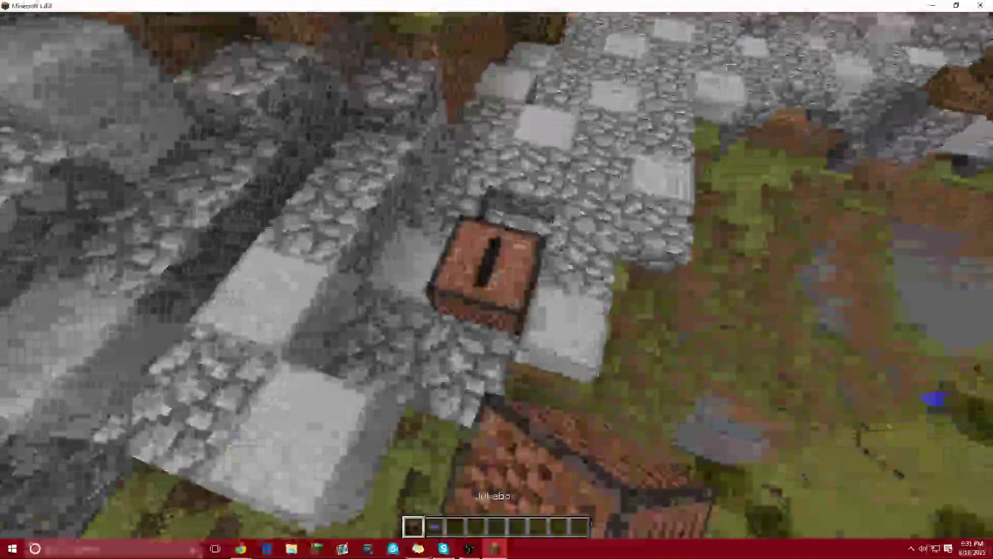
key("2")
right_click(496, 275)
Switch to an empty hand and walk around the area, returning to the jukebox
key("3")
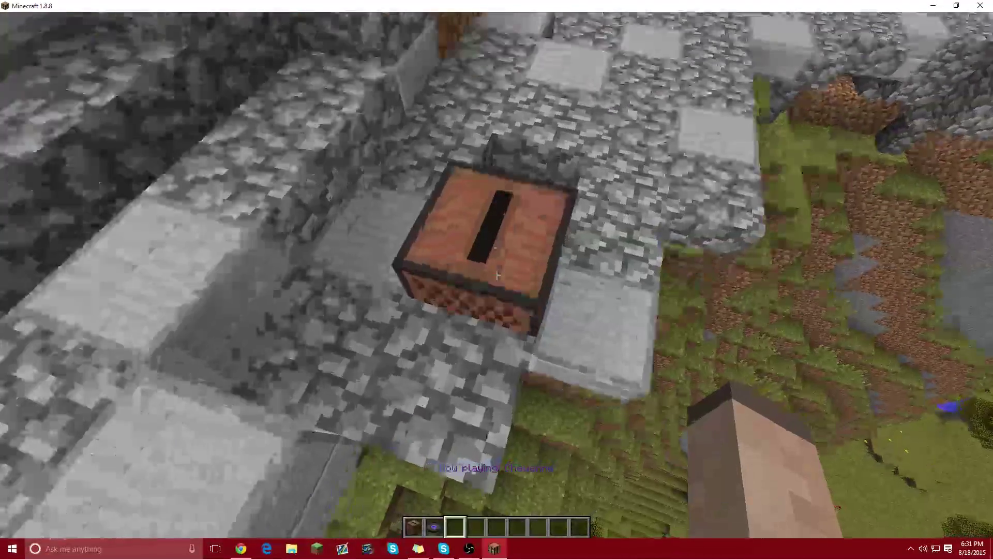
key("w")
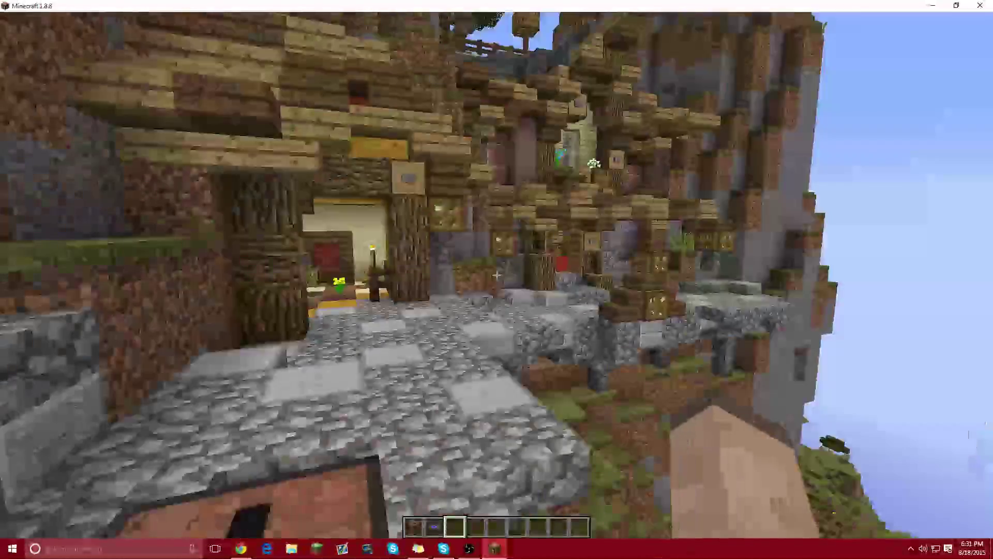
key("w")
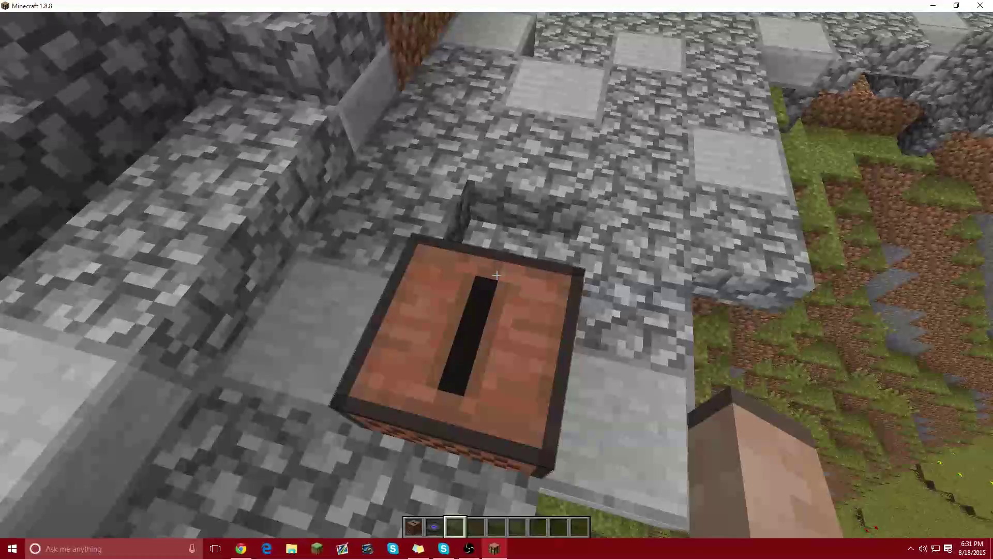
key("w")
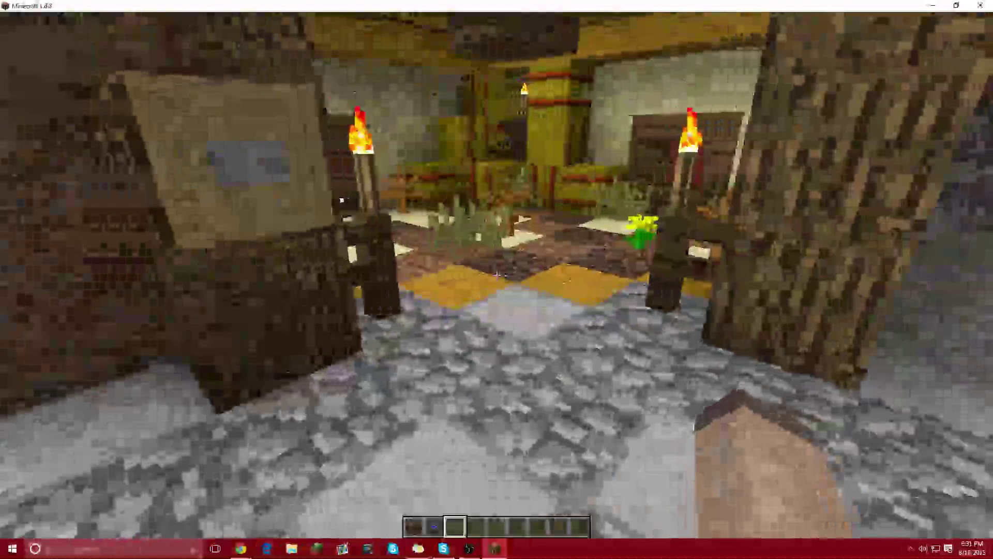
key("w")
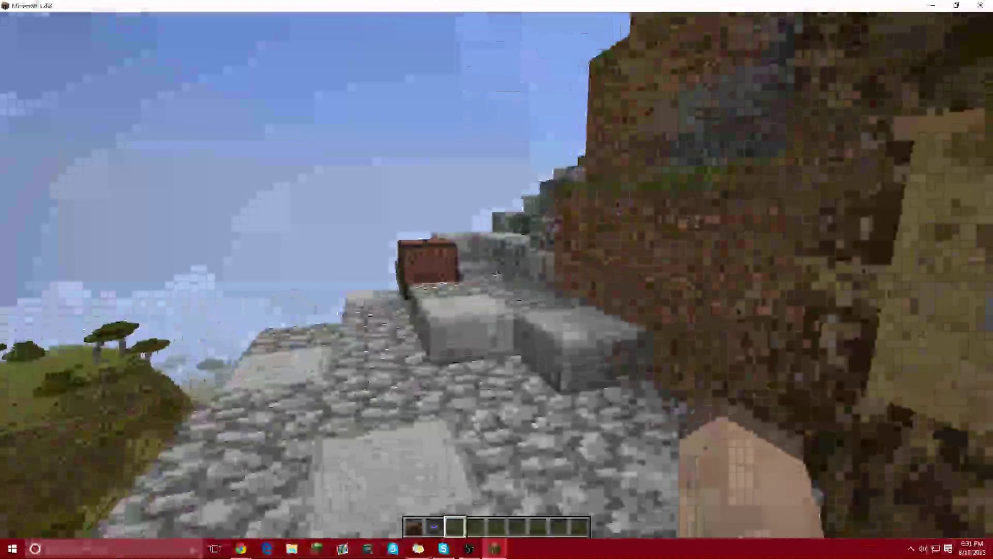
key("w")
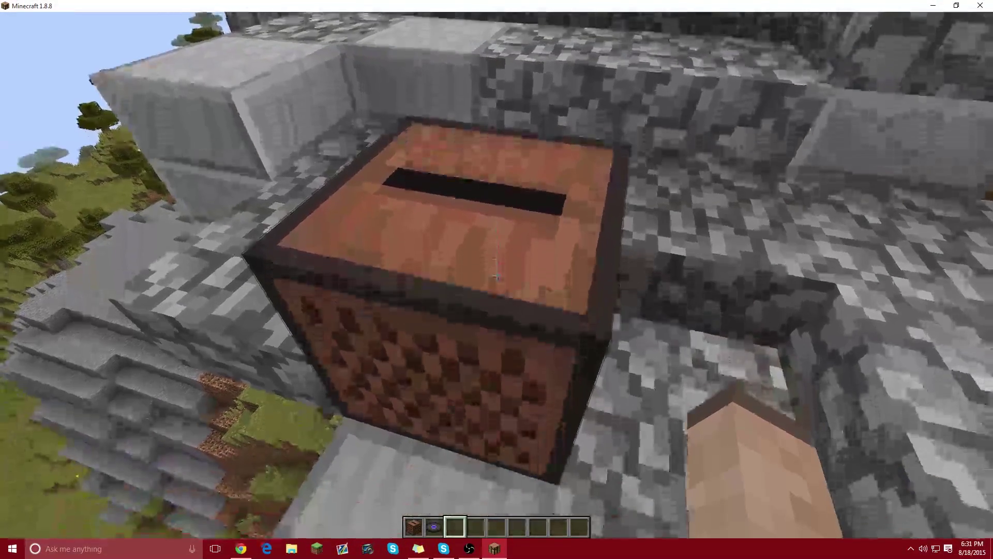
left_click(497, 276)
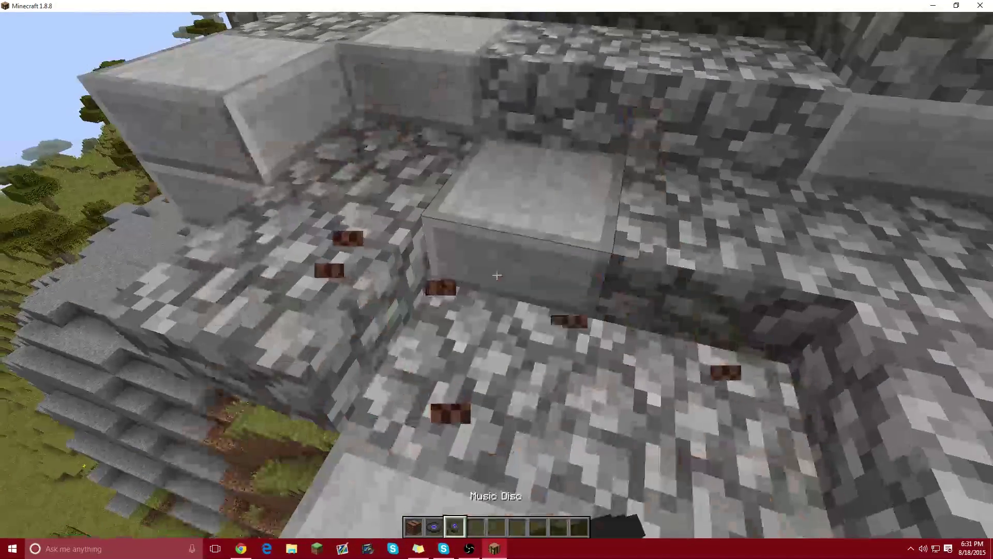
scroll(497, 275, "down", 1)
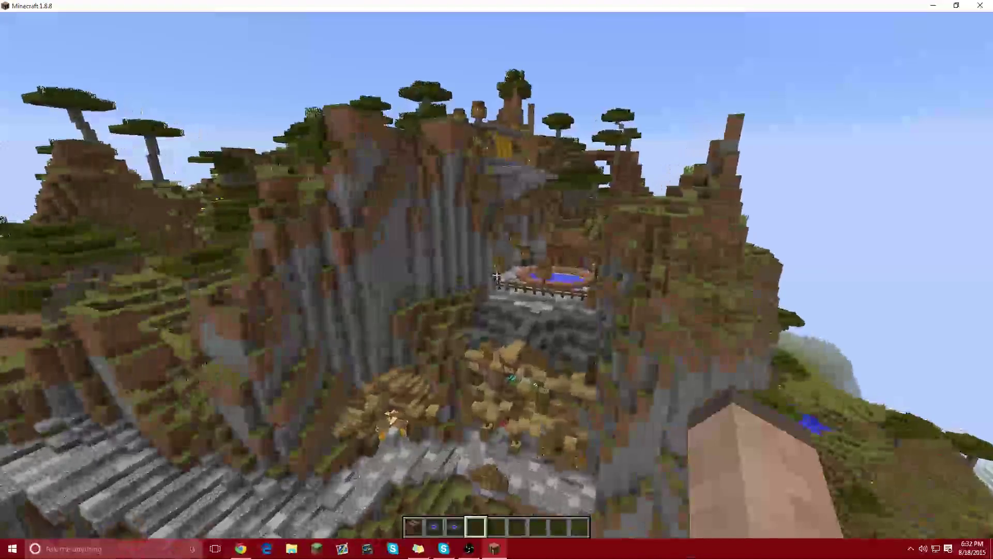
key("w")
key("s")
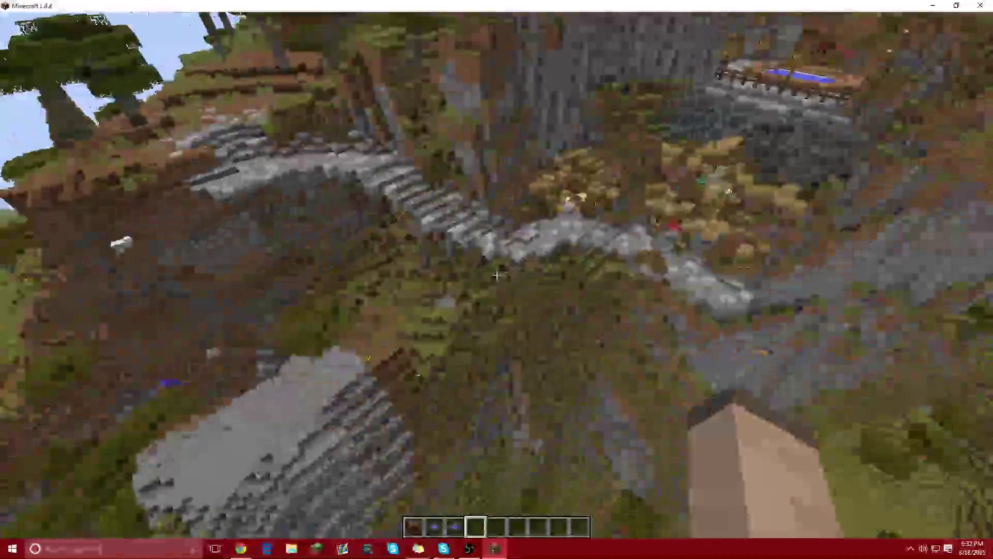
key("s")
key("w")
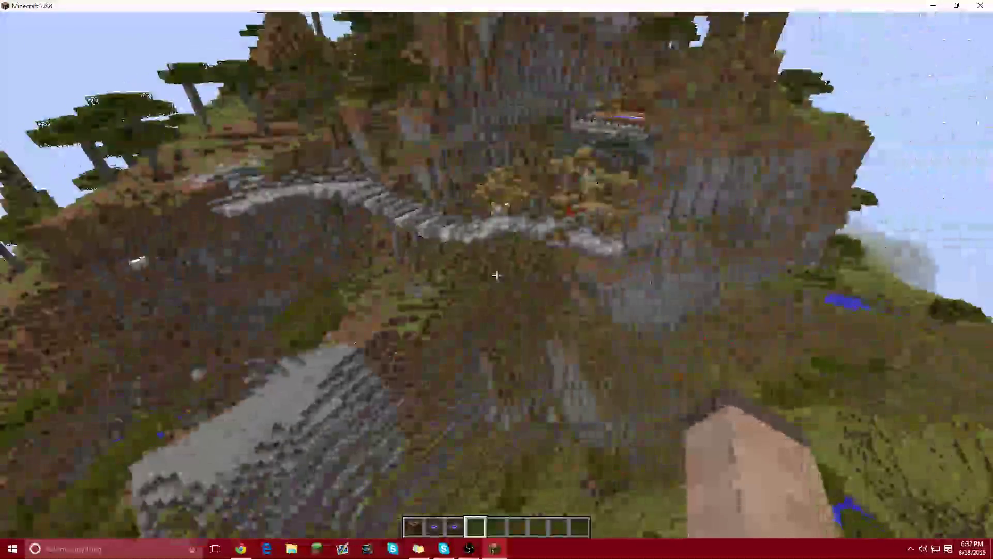
key("w")
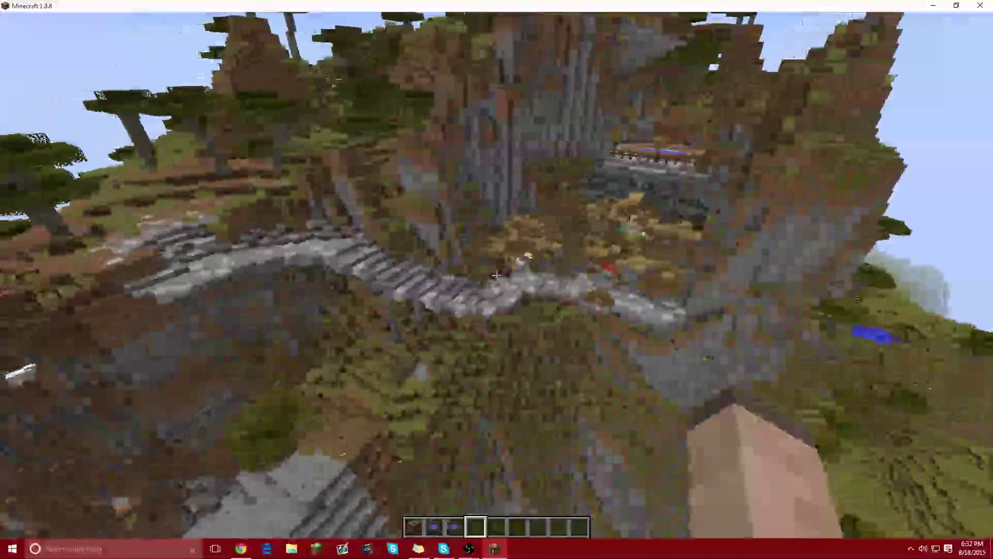
key("s")
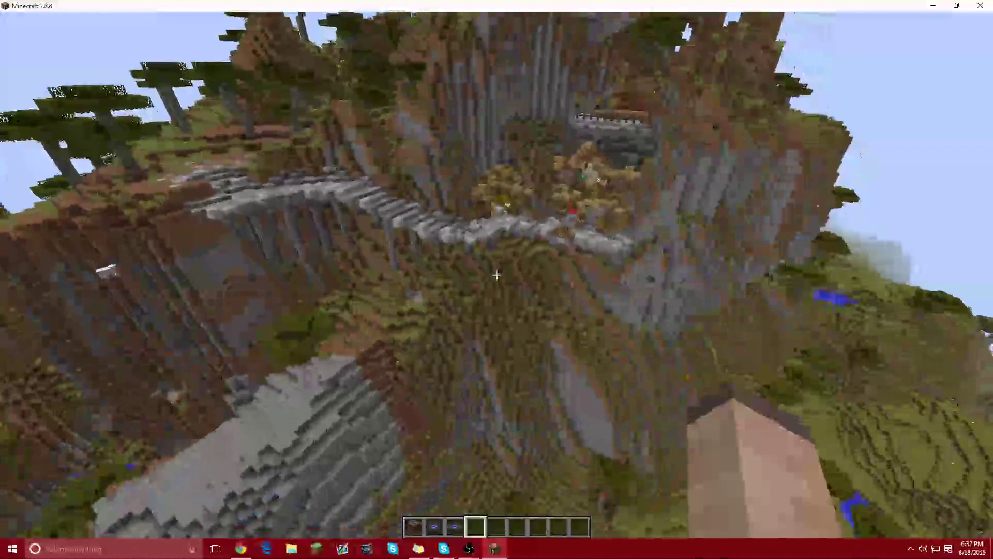
key("w")
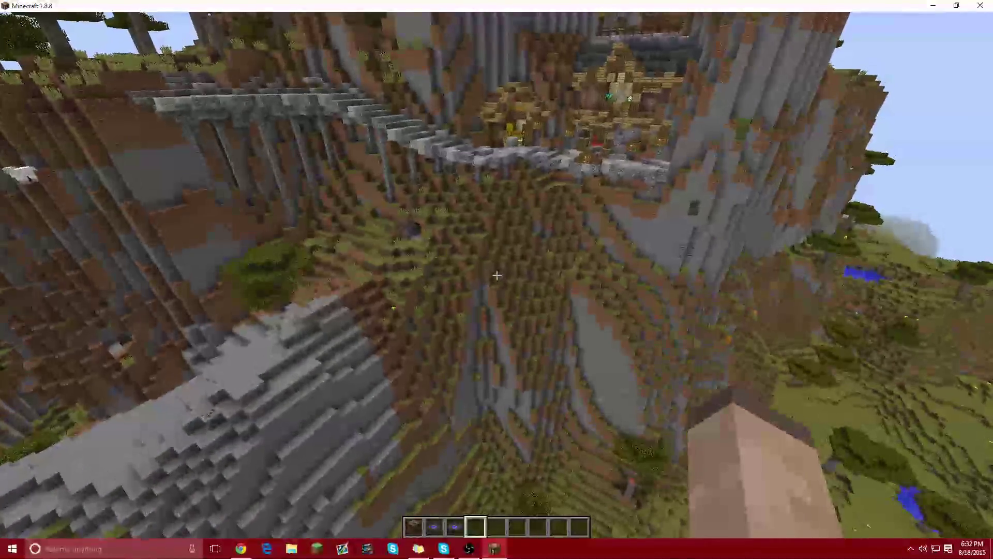